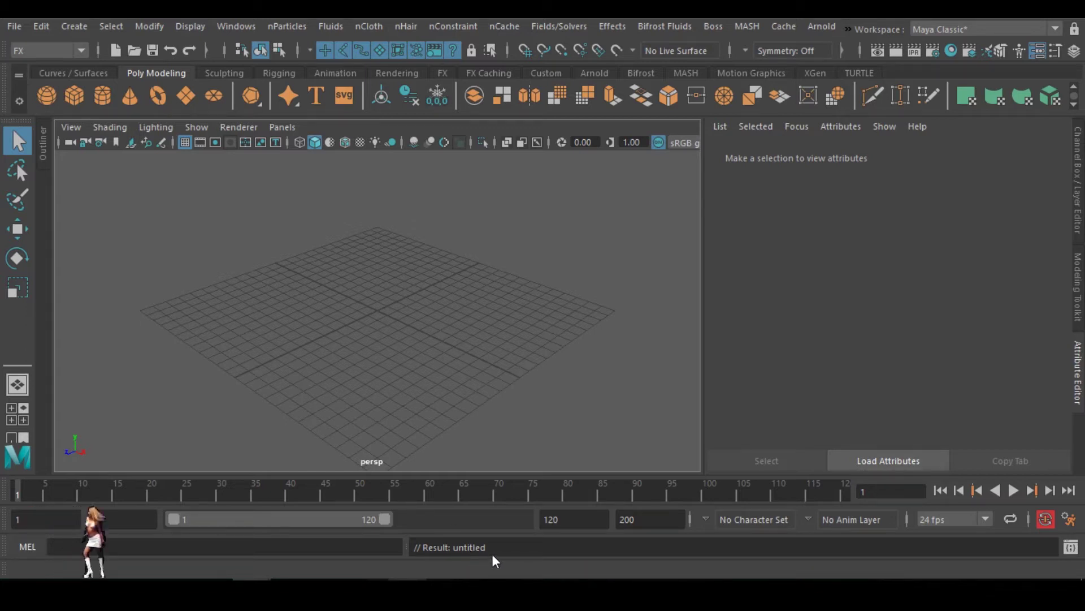
- Switch to the FX menu set and create a 3D fluid container with an emitter at the grid's centre
left_click(82, 51)
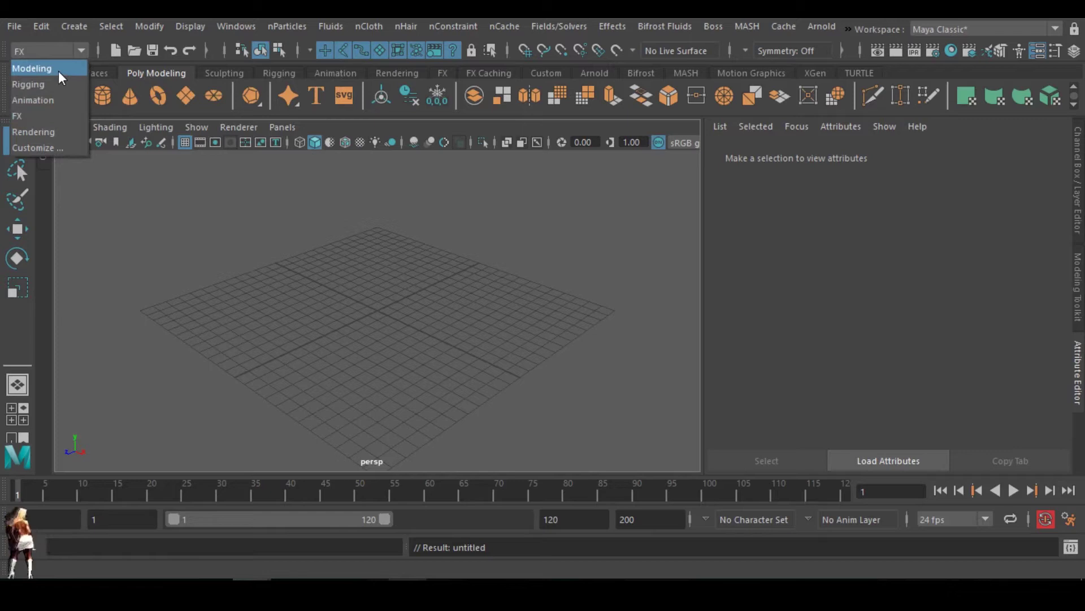
left_click(39, 116)
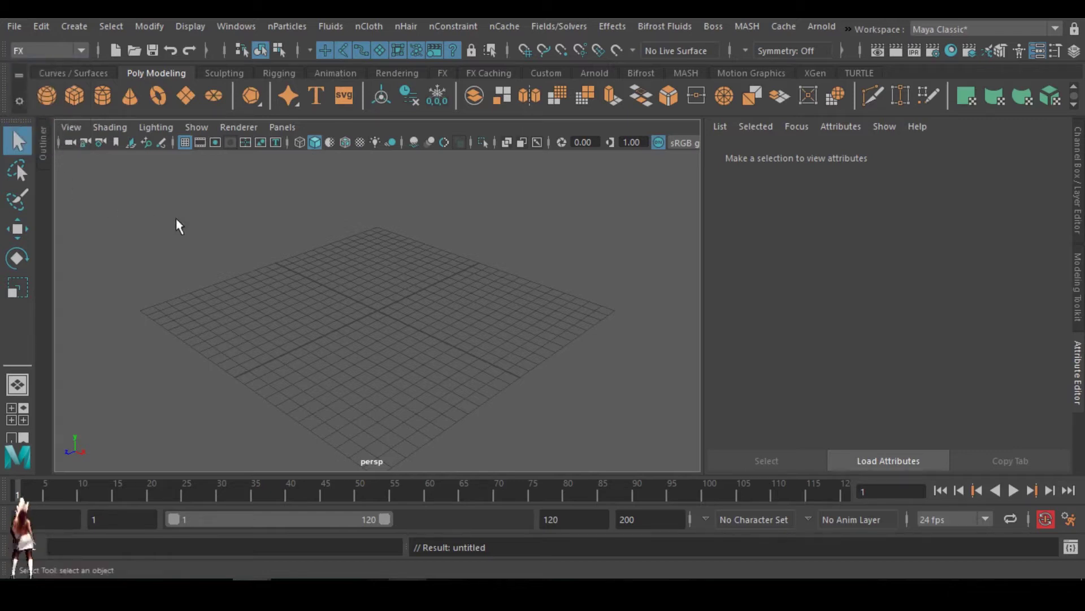
left_click(338, 24)
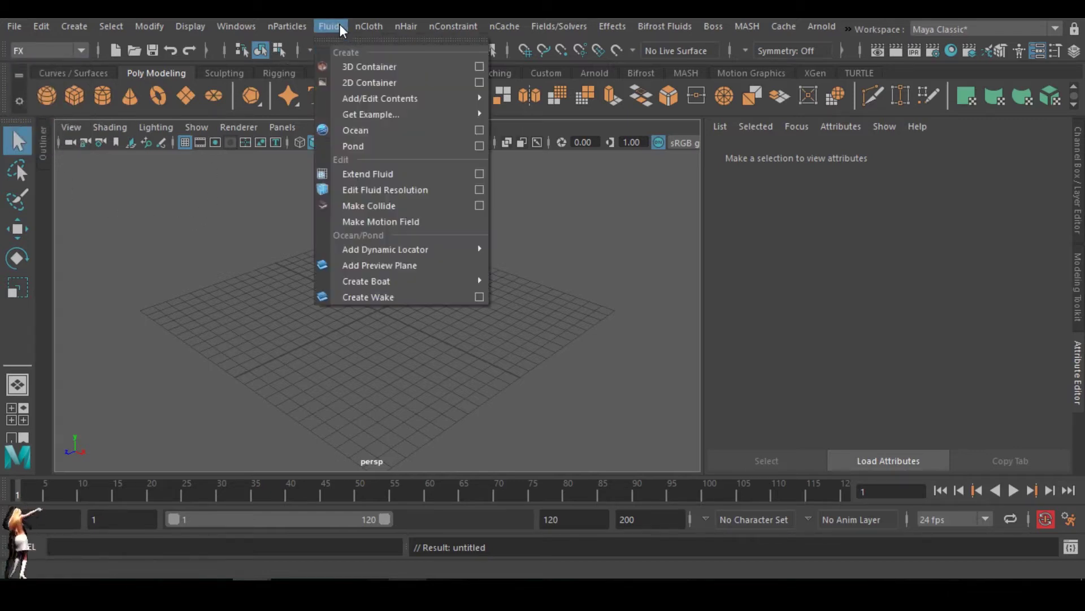
left_click(365, 66)
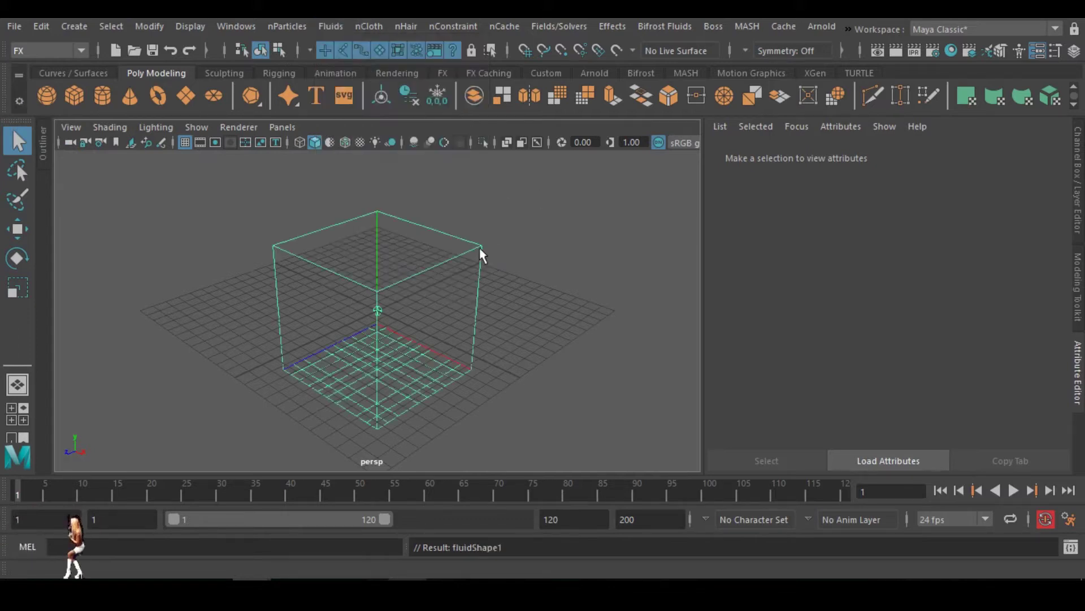
- Select the fluid container and set its Y size to 25
left_click_drag(433, 318, 352, 295, "alt")
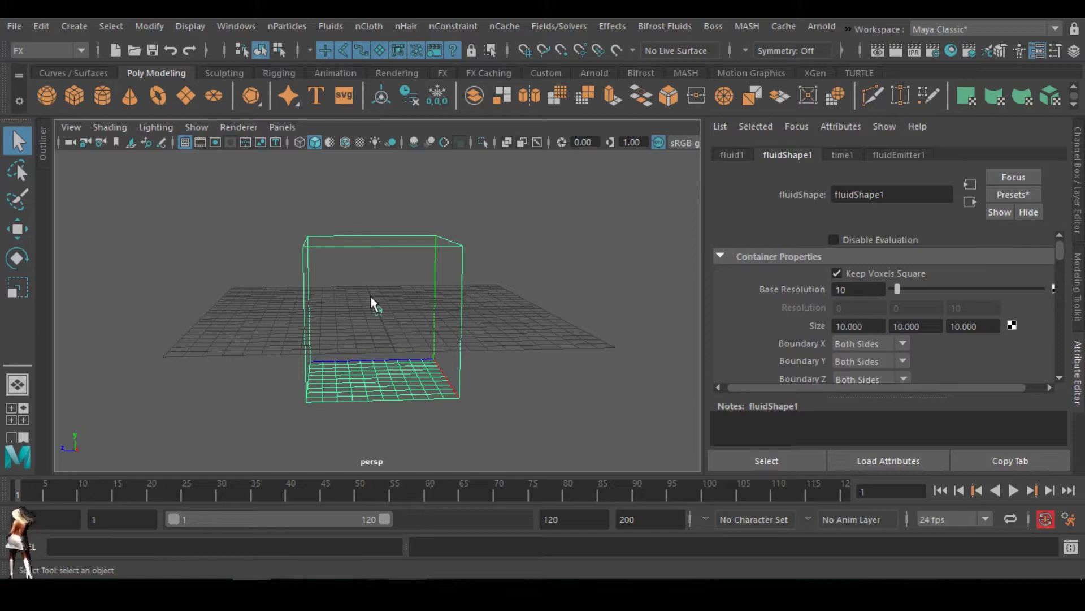
left_click_drag(406, 319, 406, 320)
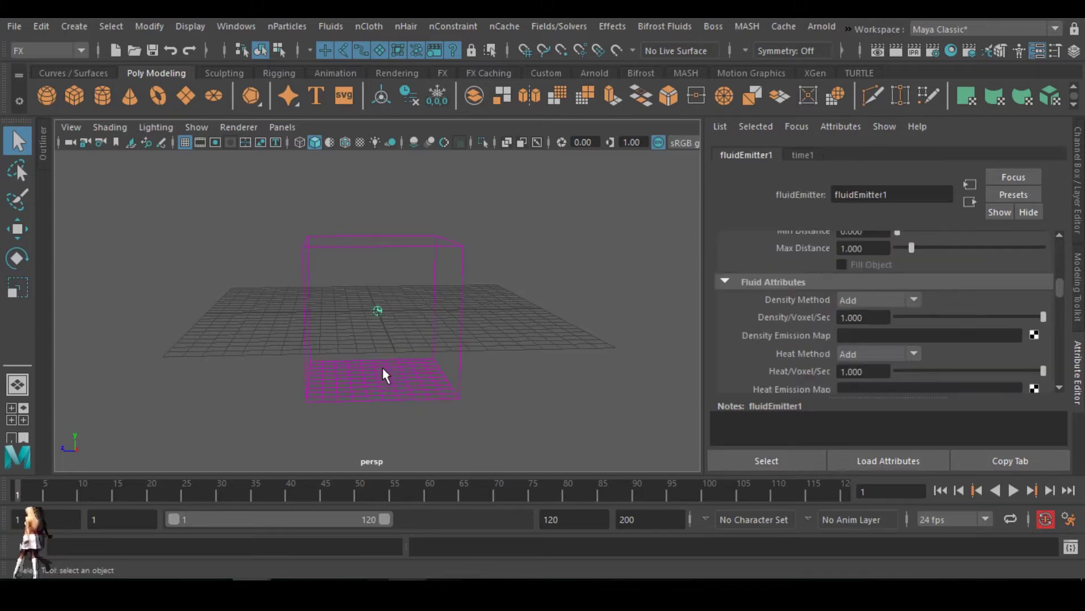
left_click(355, 379)
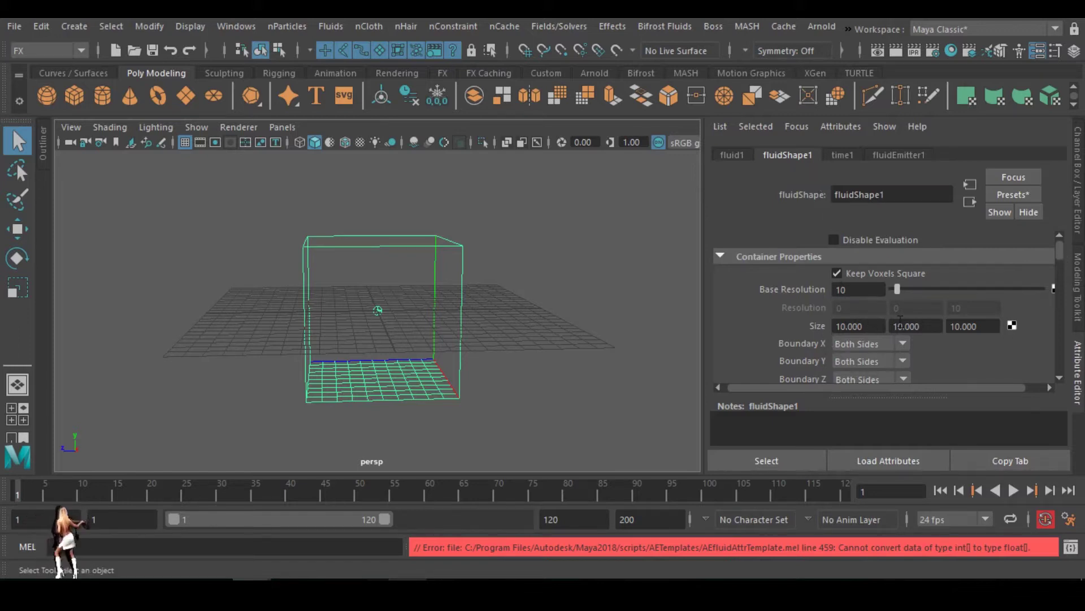
left_click_drag(932, 326, 870, 335)
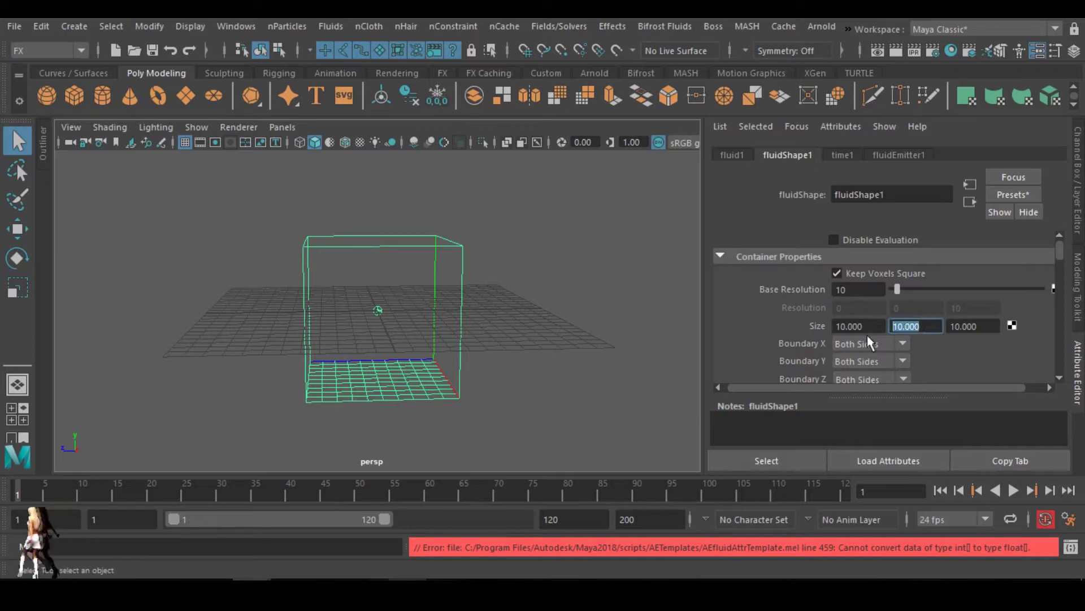
type("2")
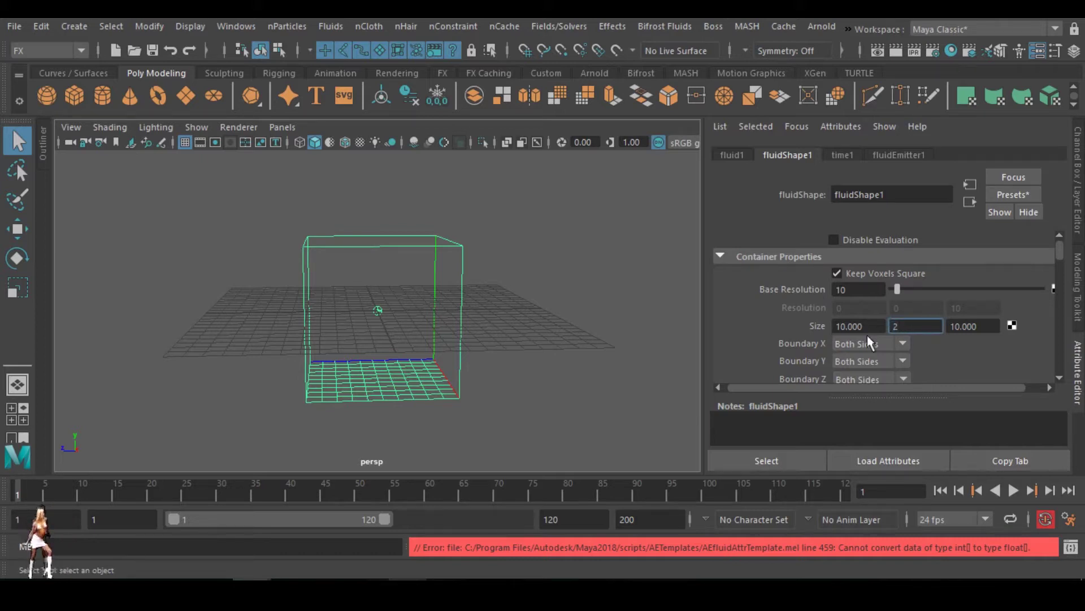
type("5")
key("Return")
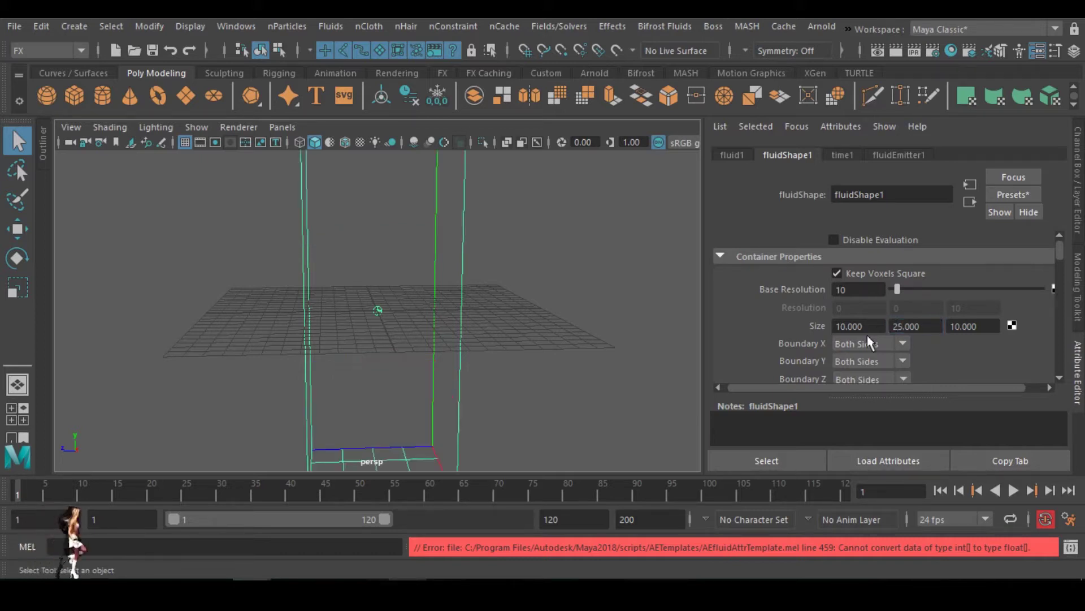
- Set the fluid container's X and Z sizes to 15 each
left_click_drag(856, 331, 823, 339)
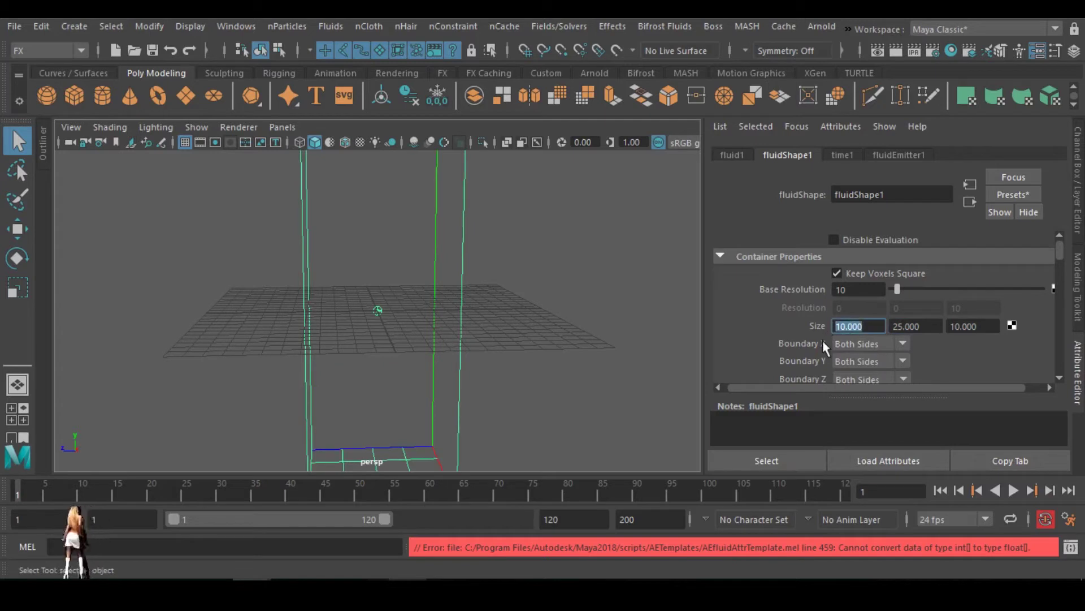
type("15")
key("Return")
left_click_drag(981, 323, 918, 340)
type("15")
key("Return")
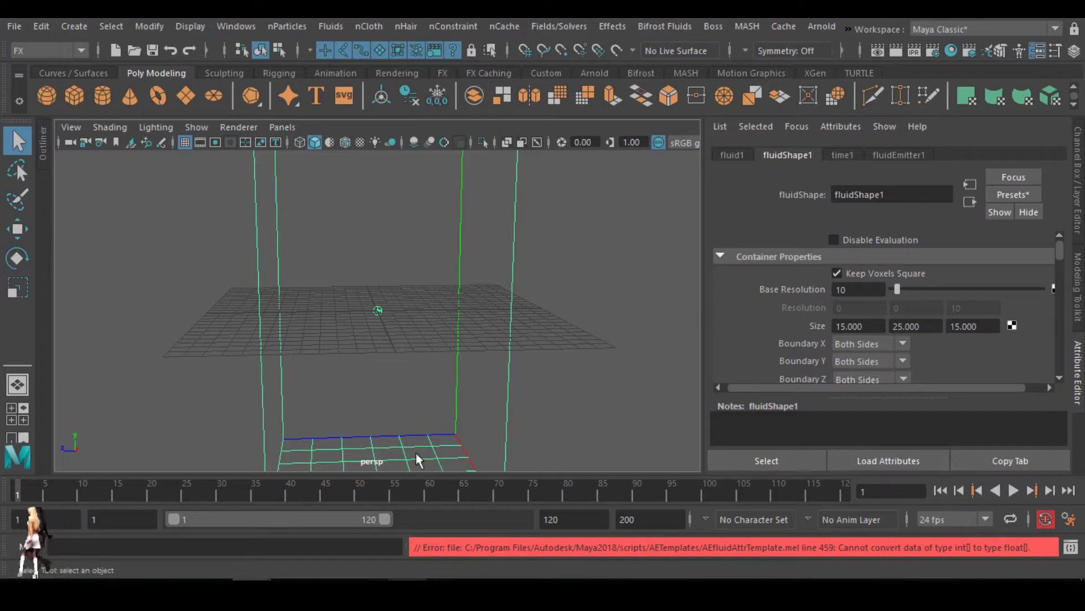
scroll(443, 456, "down", 3)
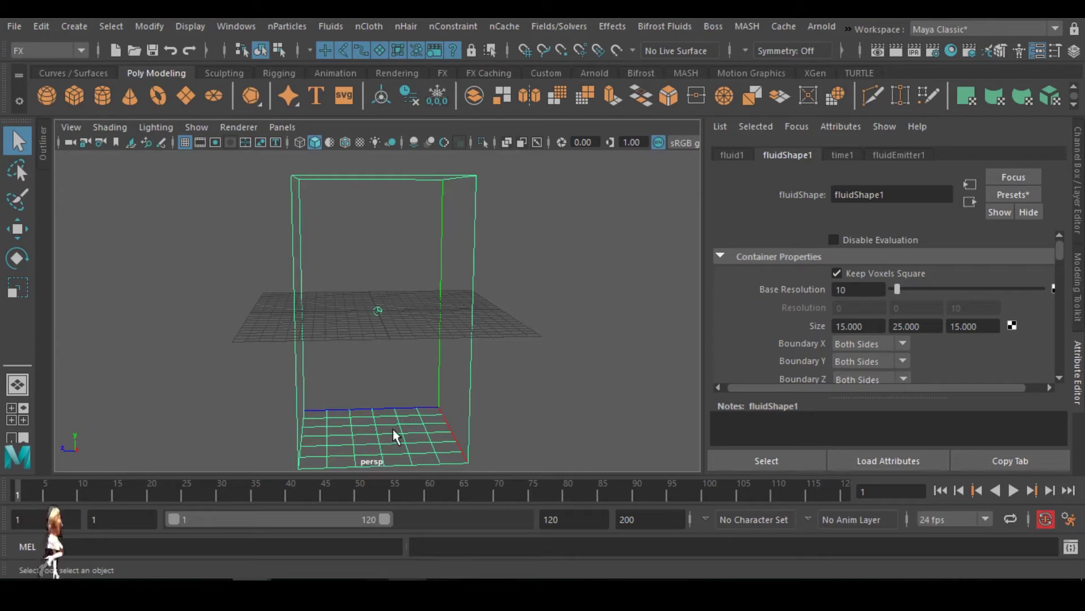
- Set the fluid container's base resolution to 30
double_click(841, 289)
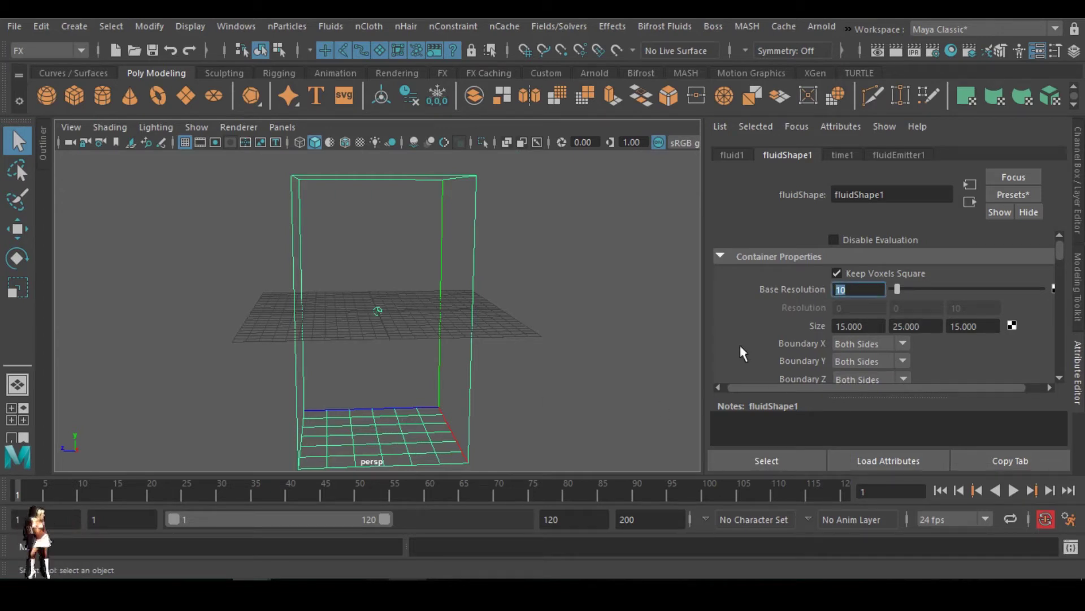
type("30")
key("Return")
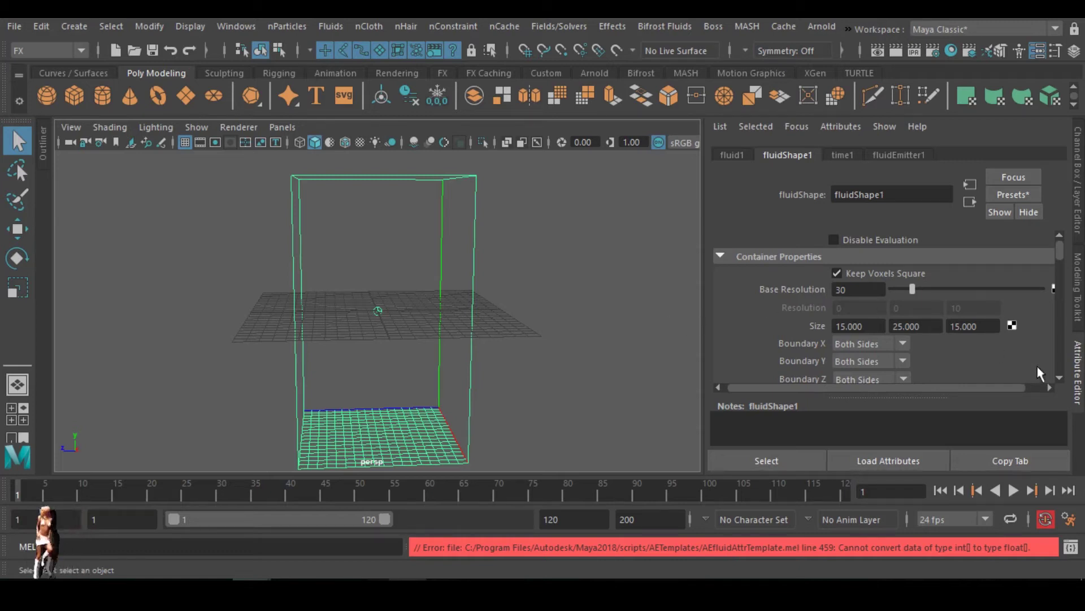
- Select the fluid emitter and move it straight down to just above the container's floor
left_click(354, 296)
left_click(388, 325)
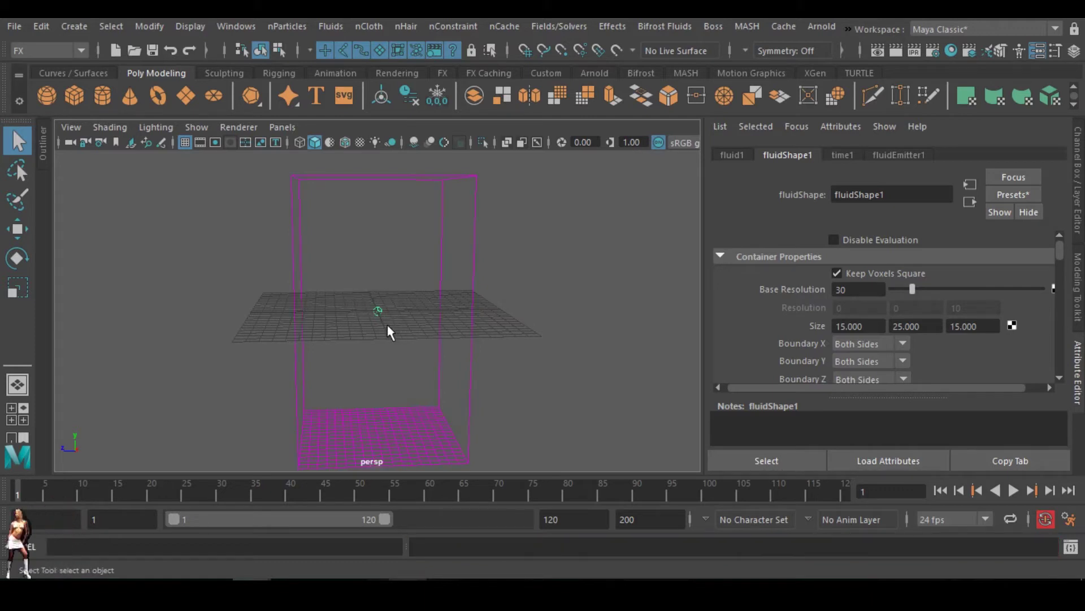
key("w")
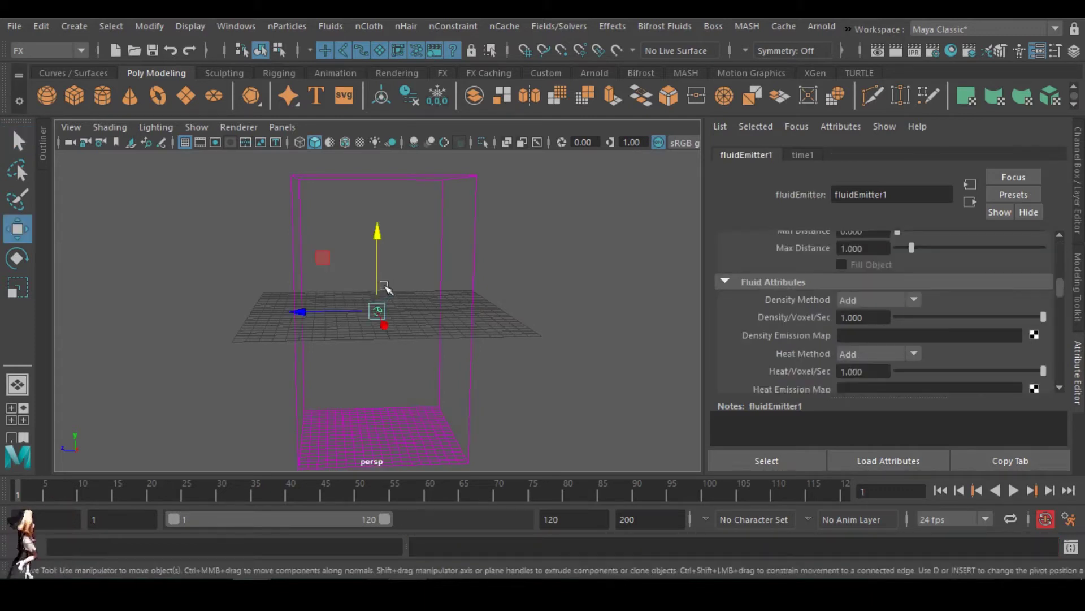
left_click_drag(378, 243, 362, 359)
- Raise the fluid container together with its emitter until the container's floor rests on the ground grid
left_click_drag(404, 209, 481, 261)
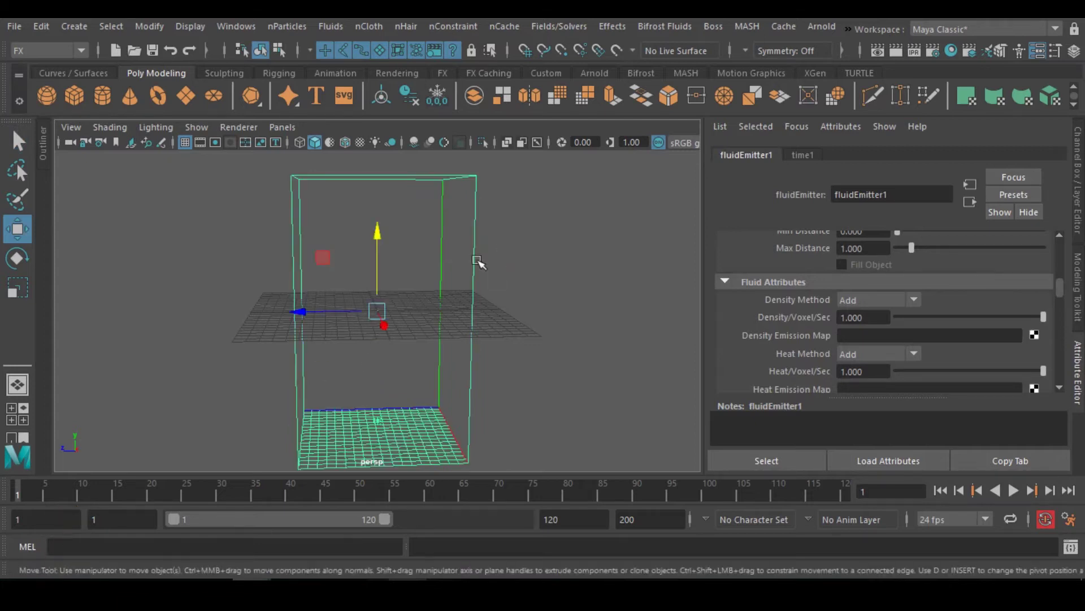
left_click_drag(377, 237, 398, 92)
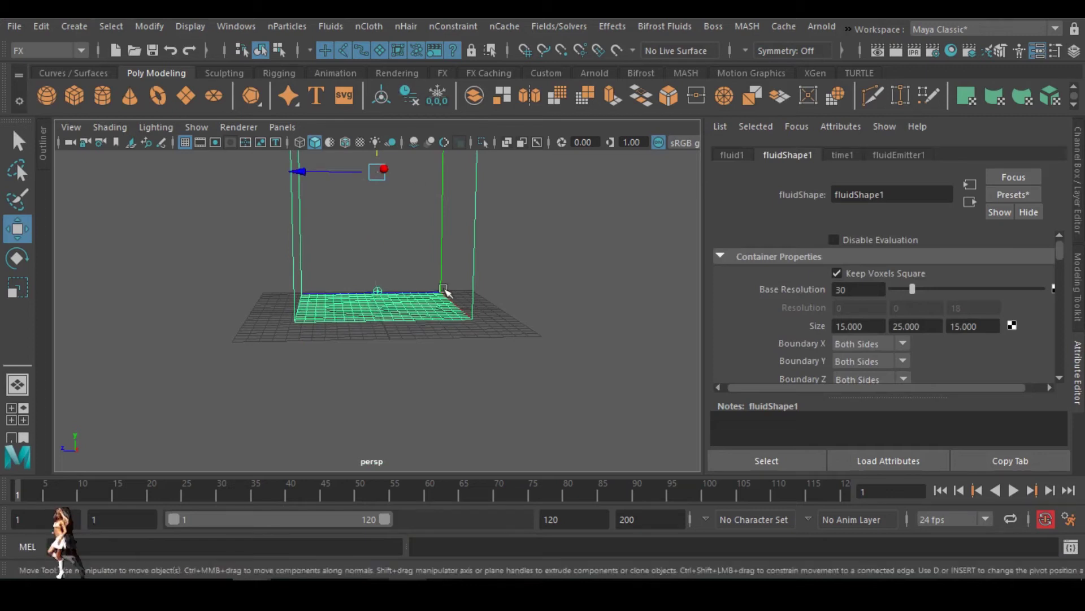
left_click_drag(393, 276, 487, 380, "alt")
scroll(490, 383, "up", 3)
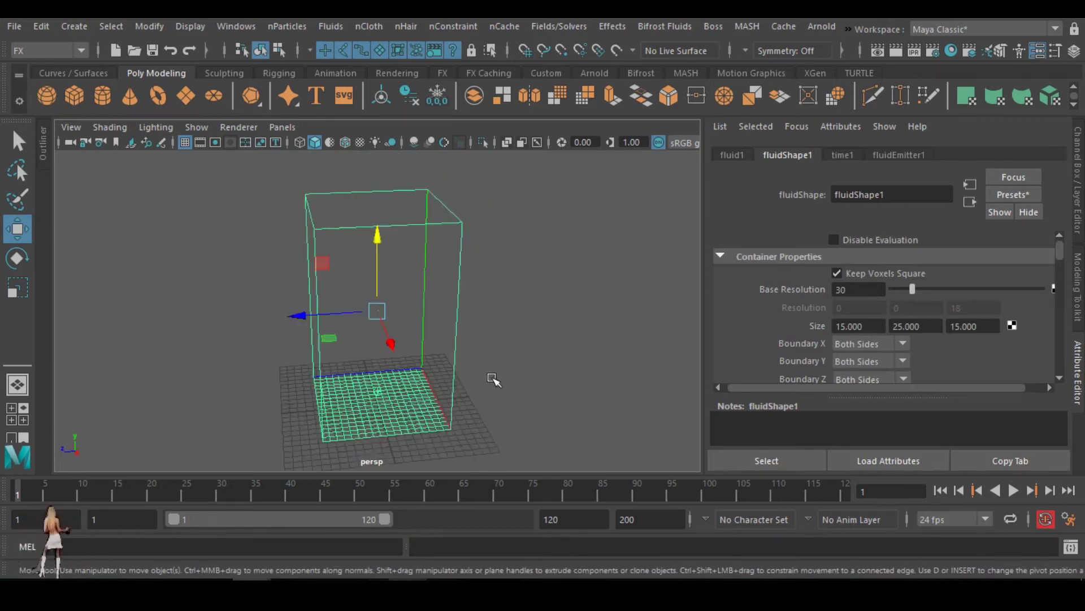
left_click_drag(415, 350, 486, 329, "alt")
left_click(443, 303)
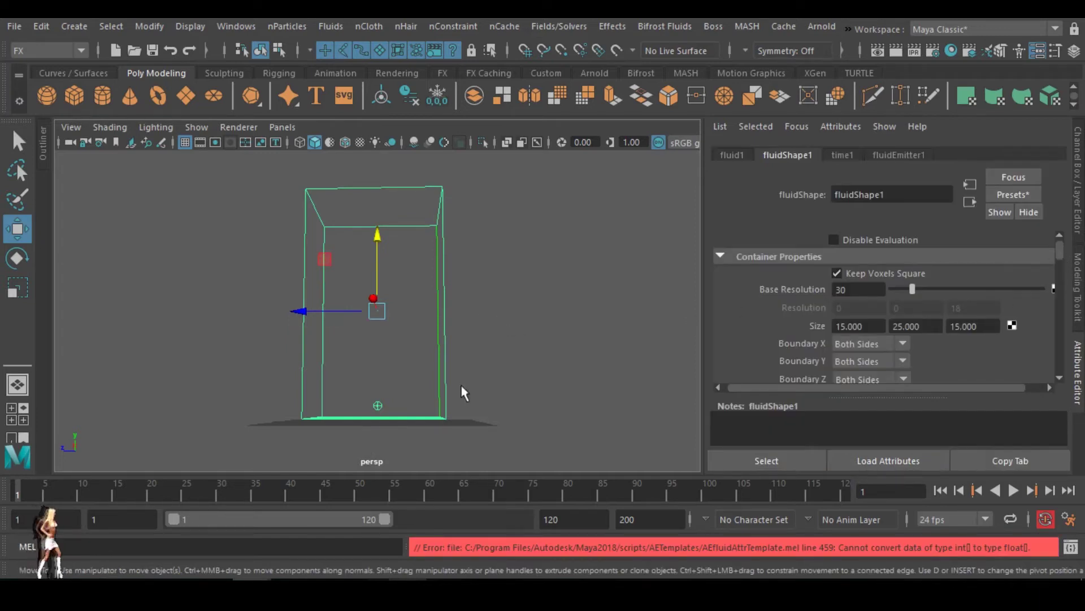
- Select the fluid emitter and set its Density/Voxel/Sec to 3.5
left_click_drag(351, 378, 397, 407)
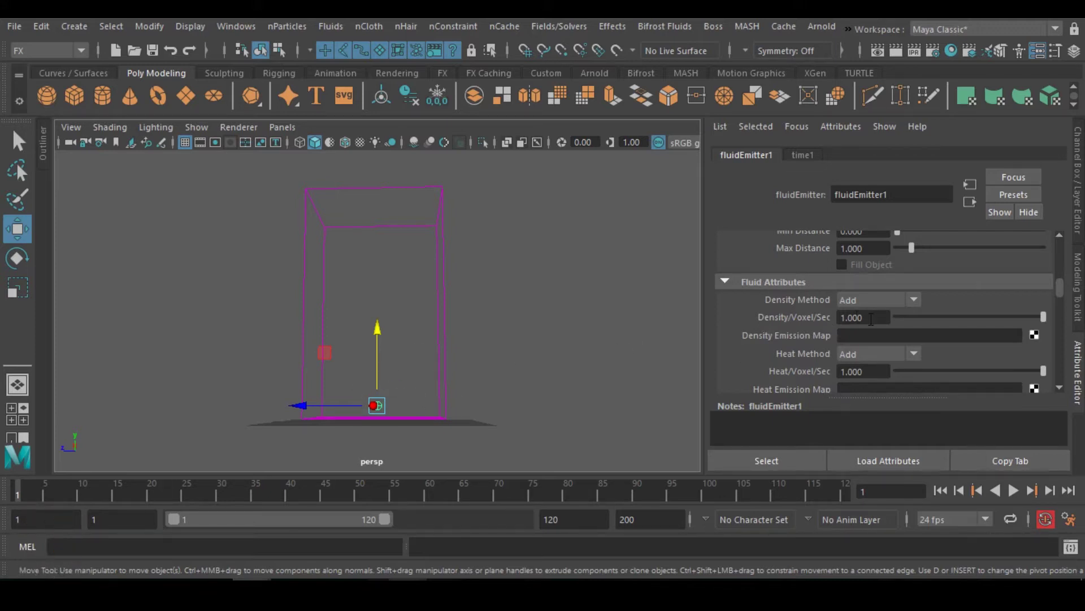
left_click_drag(874, 319, 835, 330)
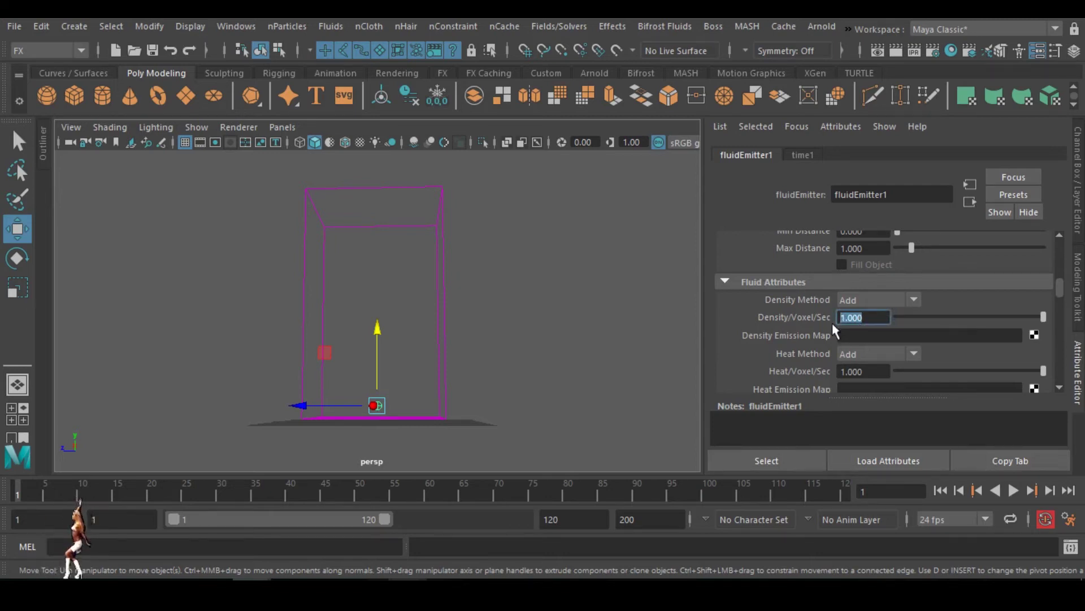
type("3")
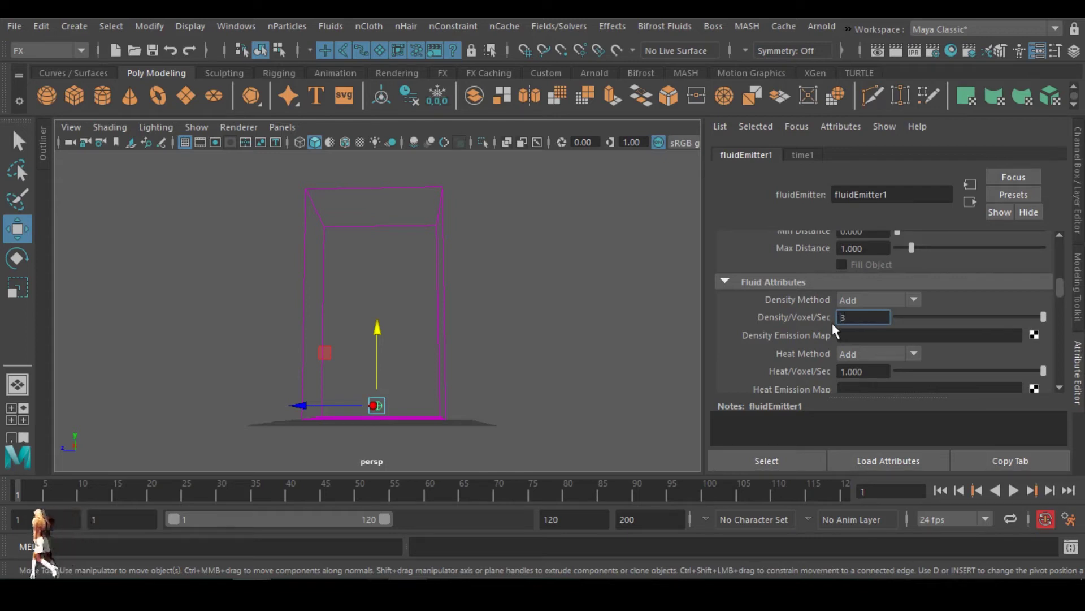
type(".5")
key("Return")
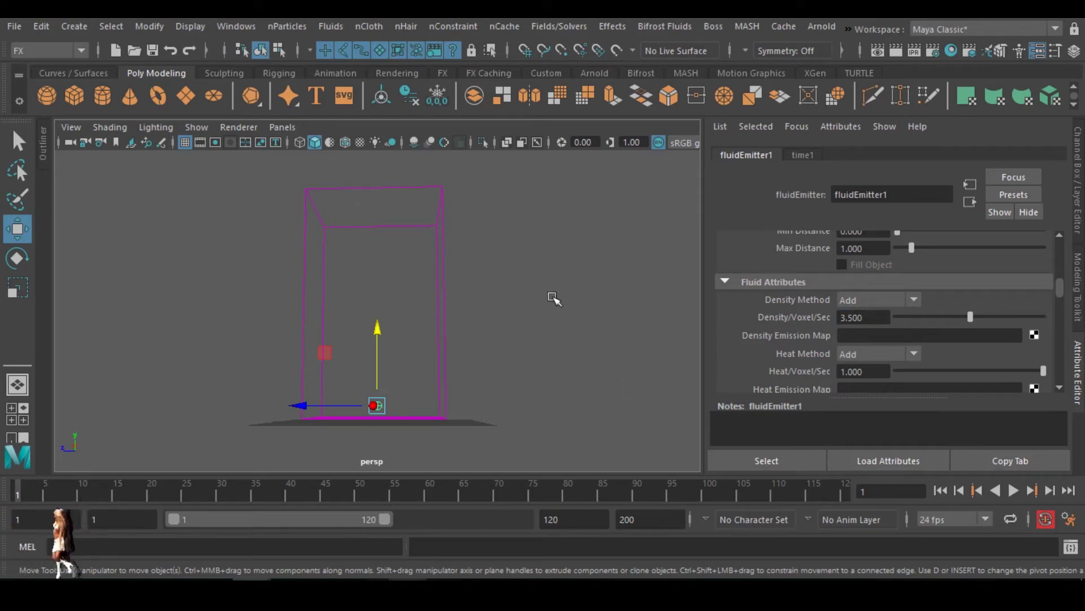
- Select the fluid container and collapse its Container Properties, Contents Method, Auto Resize and Density attribute sections
left_click_drag(405, 259, 537, 297)
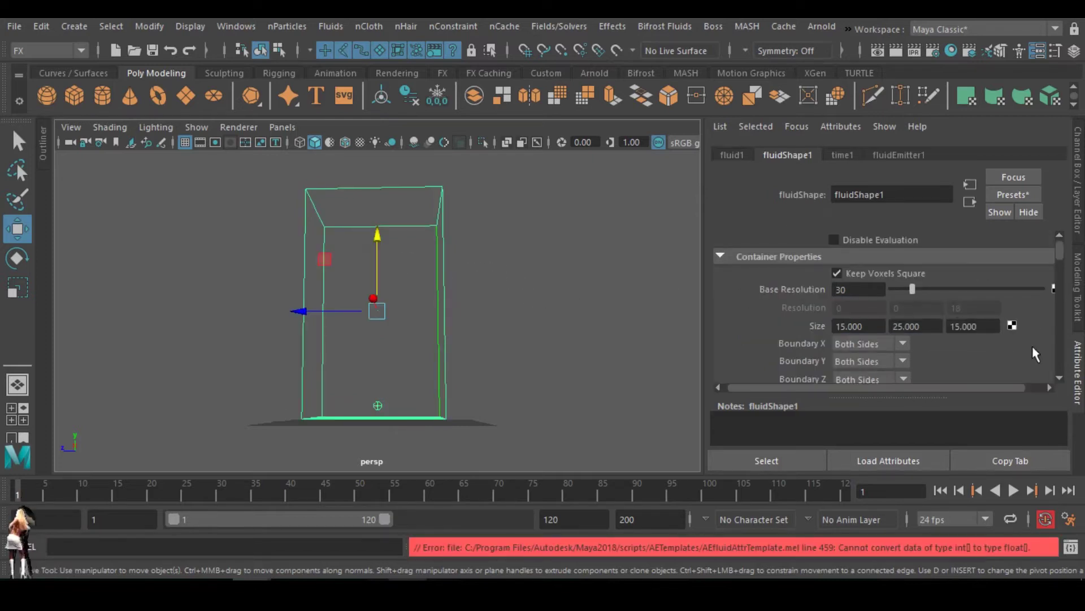
left_click(757, 258)
left_click(758, 274)
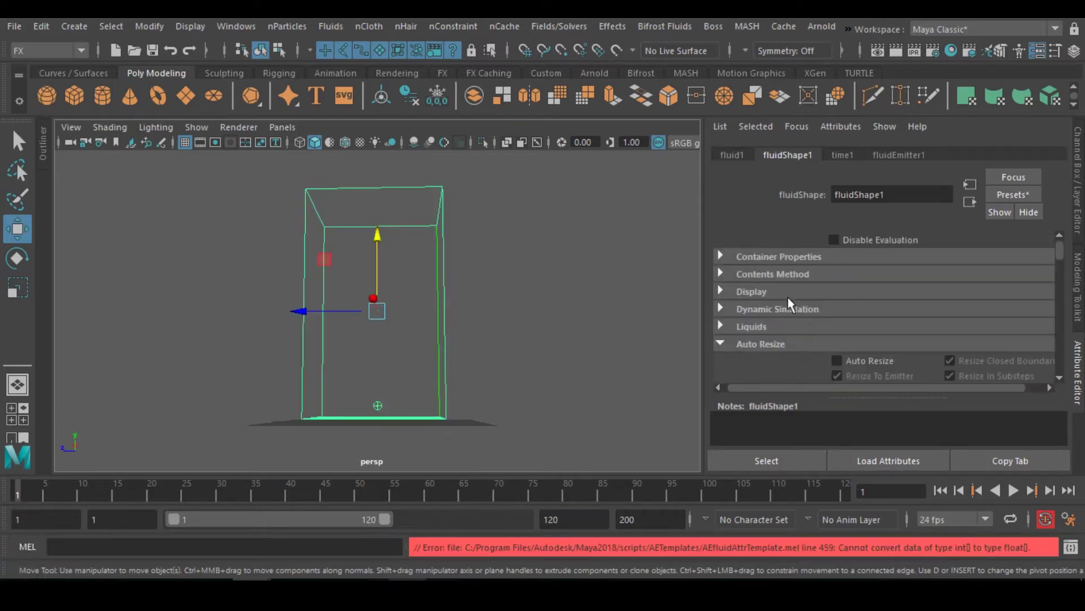
left_click(761, 345)
scroll(764, 346, "down", 3)
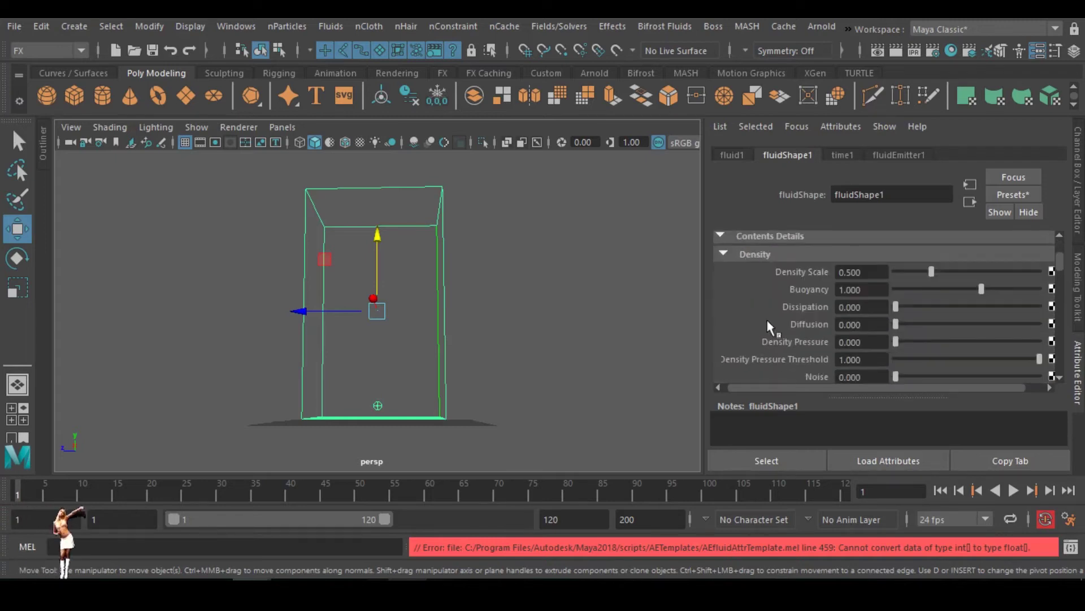
left_click(771, 260)
scroll(771, 272, "up", 3)
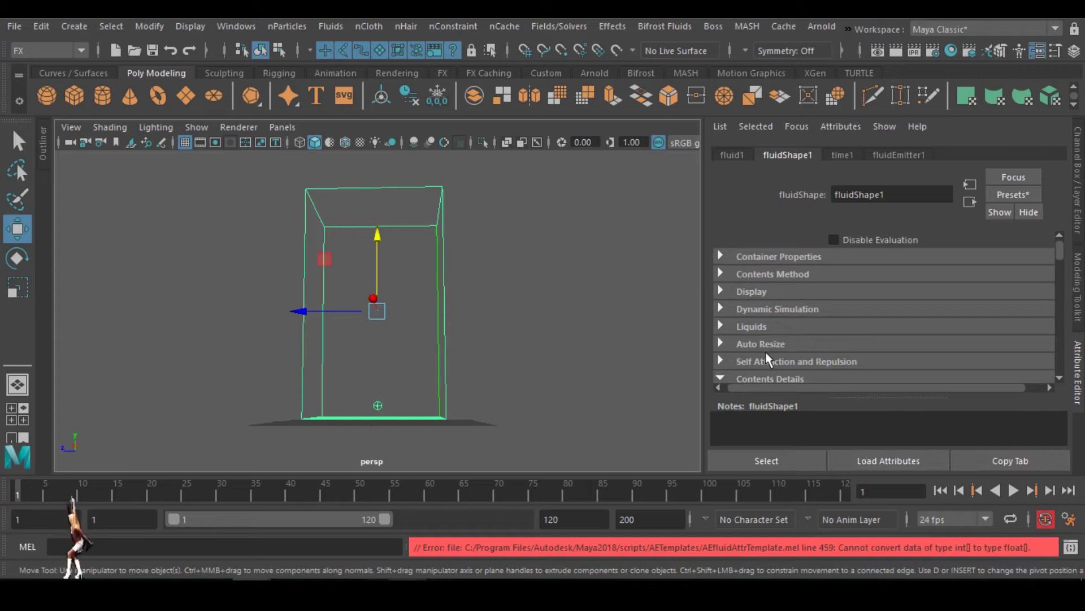
- Set the Temperature contents method of the fluid container to Dynamic Grid
left_click(765, 275)
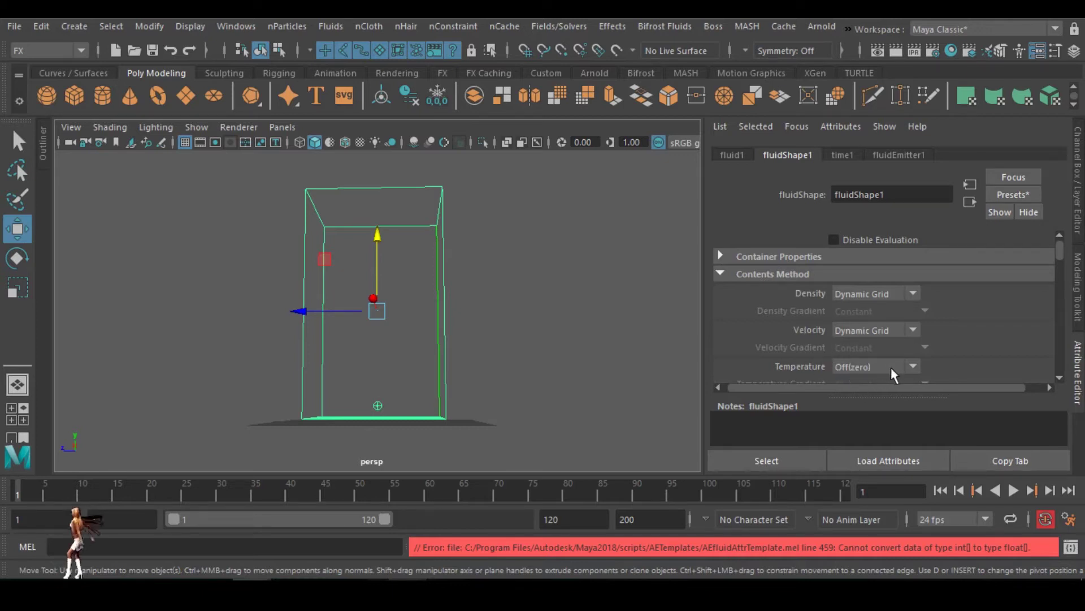
left_click(870, 368)
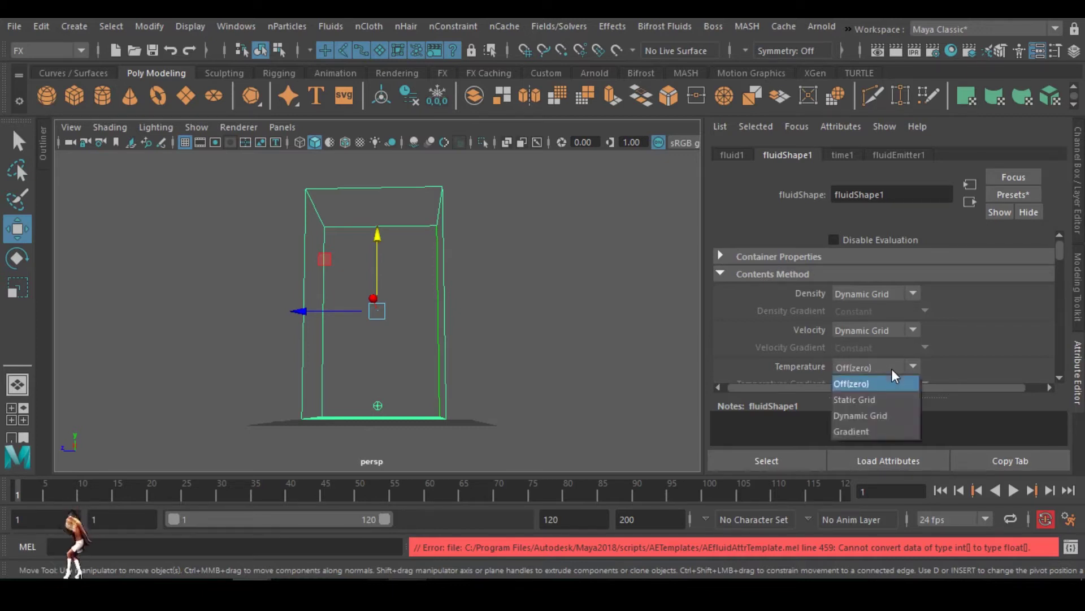
left_click(857, 416)
- In the fluid container's Density details, set Buoyancy to 1.7 and Dissipation to 0.1
scroll(1012, 316, "down", 8)
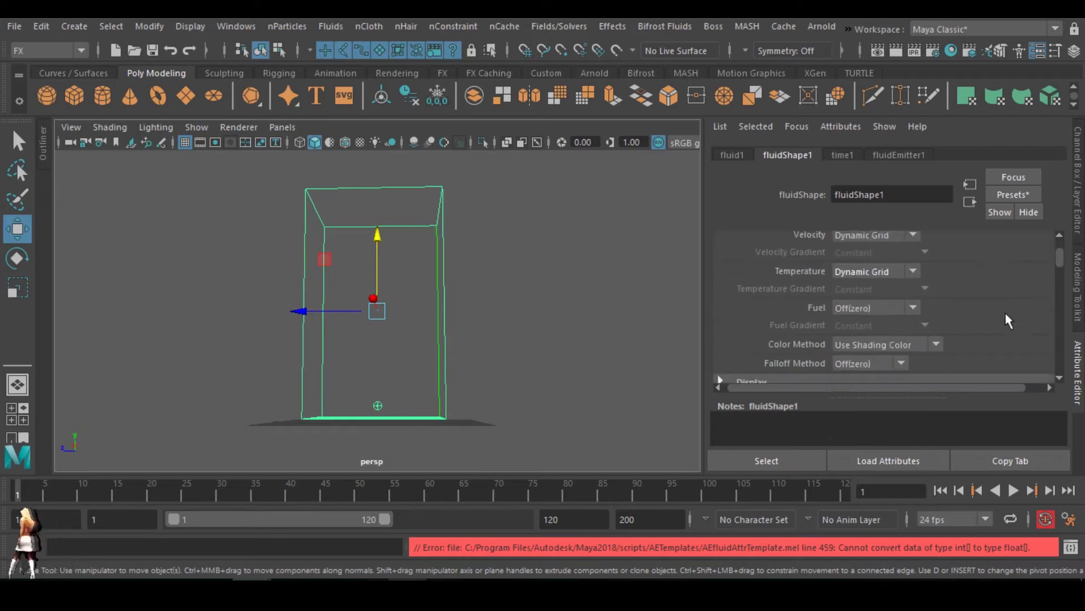
scroll(1012, 316, "up", 3)
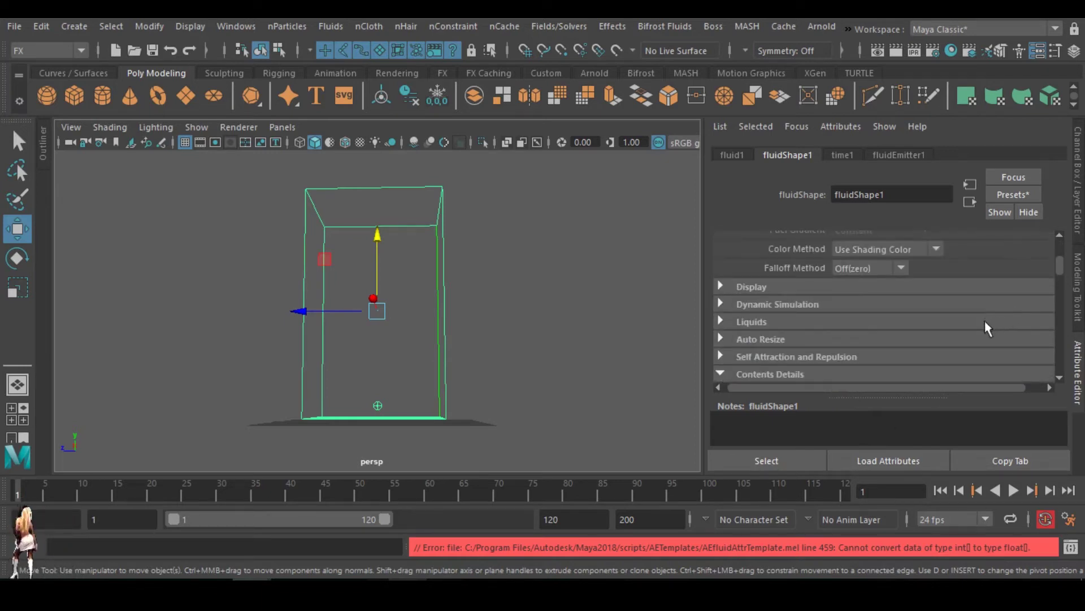
scroll(990, 328, "down", 2)
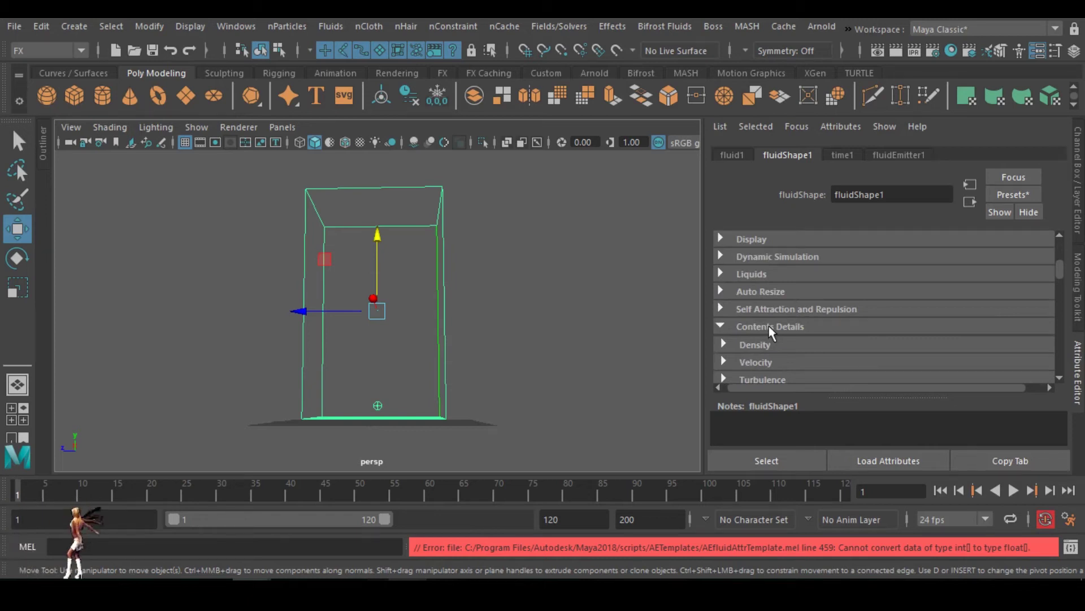
scroll(772, 345, "down", 2)
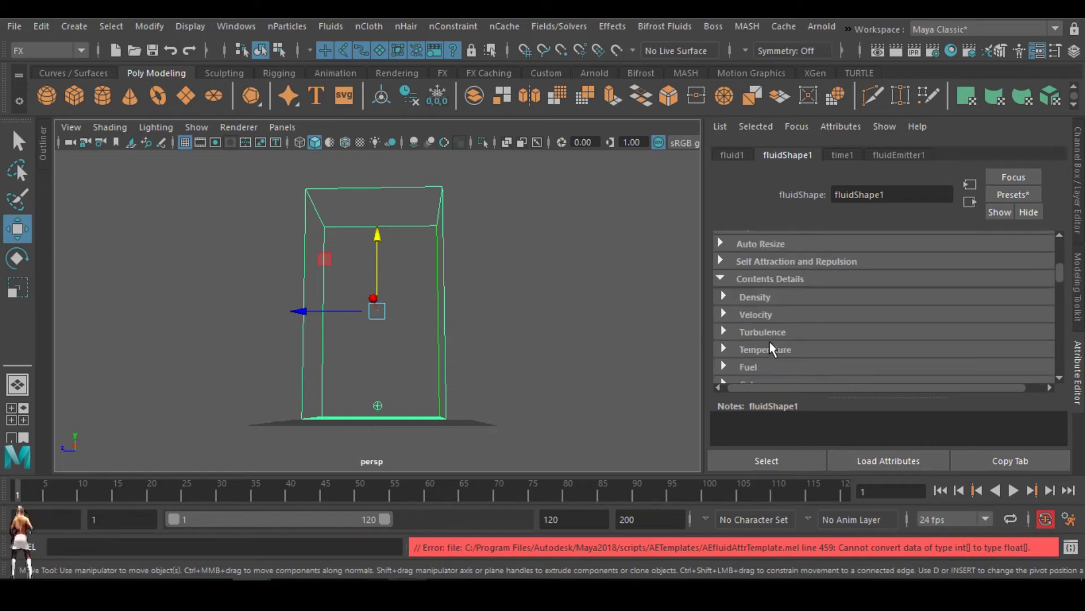
left_click(754, 298)
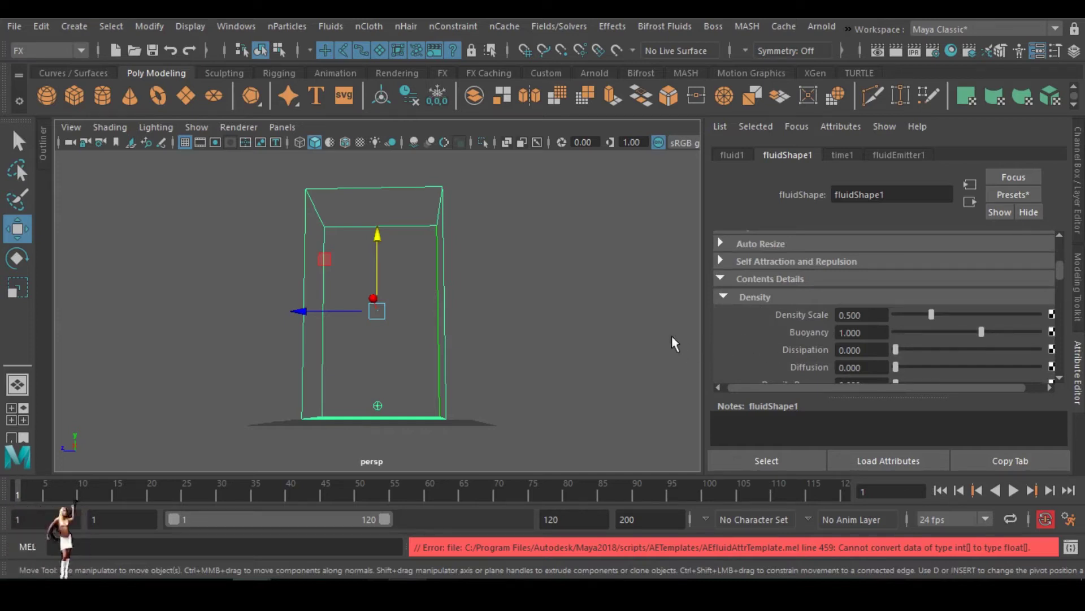
scroll(678, 338, "down", 3)
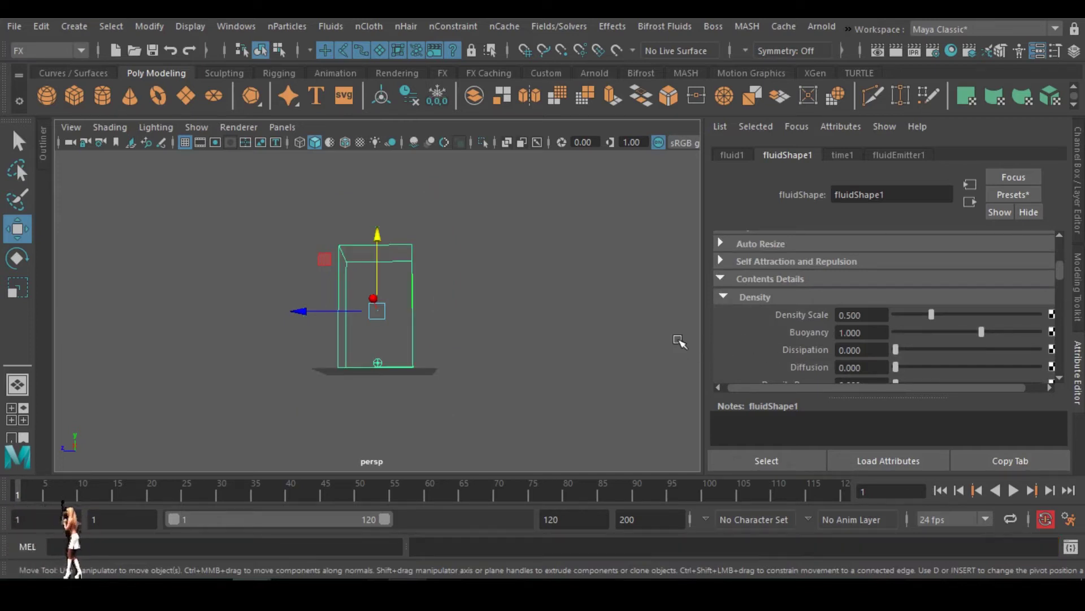
scroll(619, 362, "up", 5)
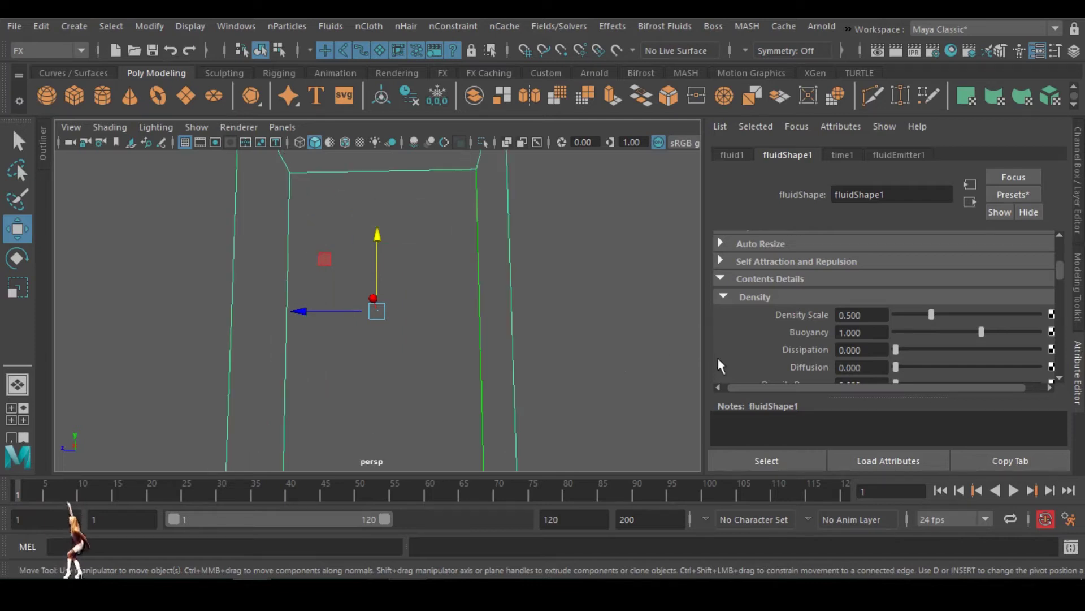
scroll(671, 375, "down", 3)
left_click_drag(863, 332, 845, 337)
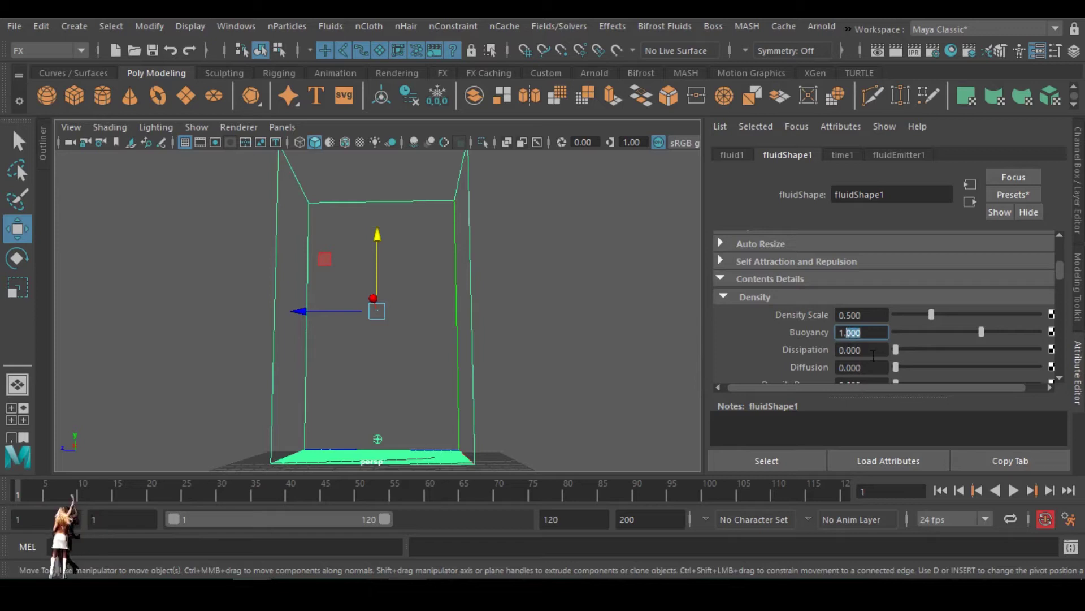
type("7")
key("Return")
left_click_drag(873, 348, 848, 351)
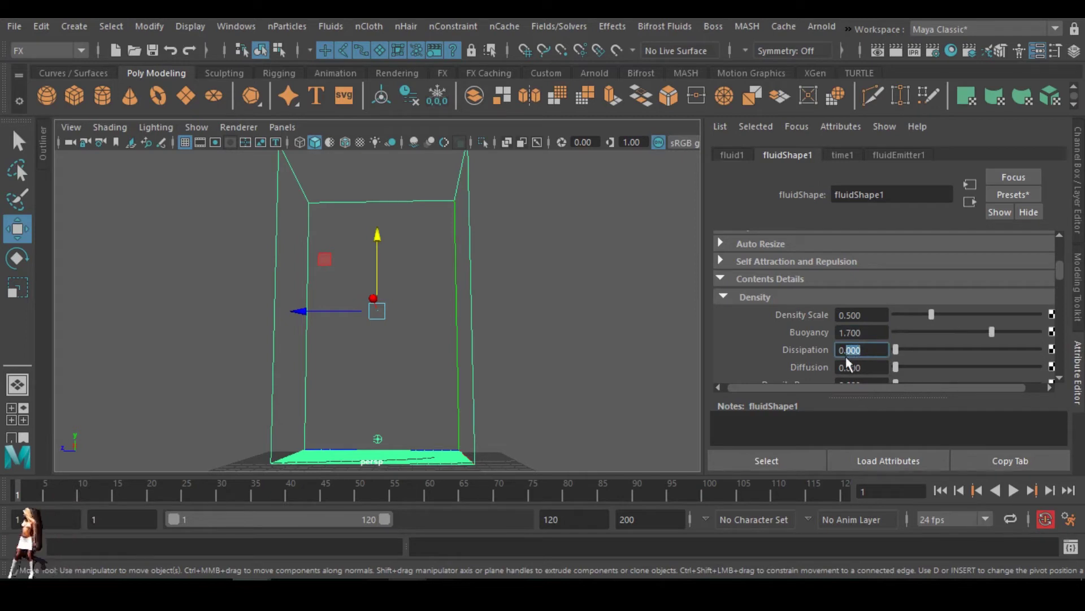
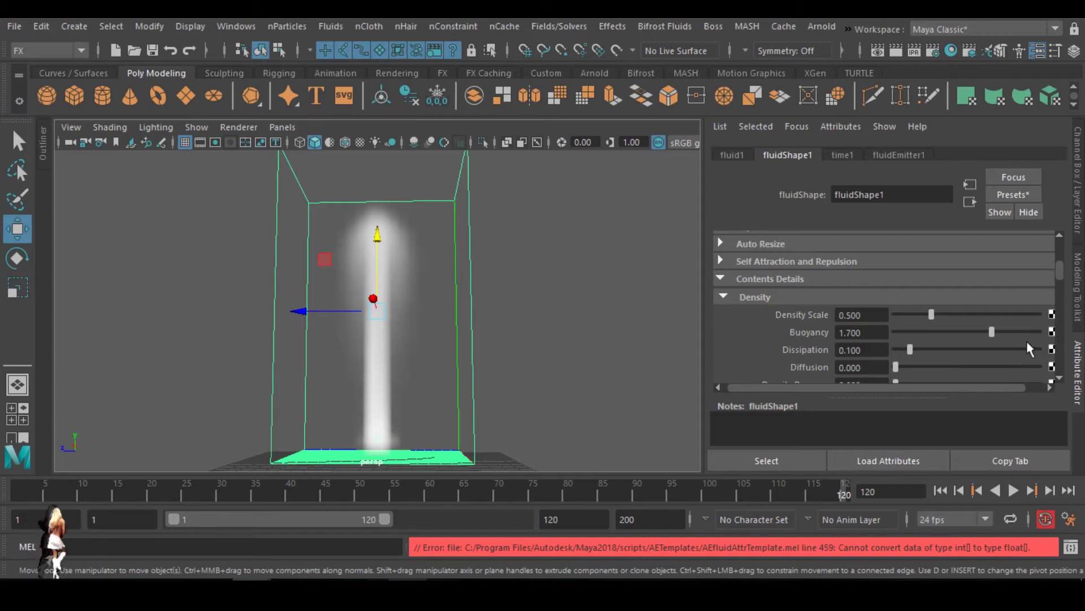
- In the container's Velocity details, set Swirl to about 4.19 and Noise to about 0.313
scroll(1059, 318, "down", 3)
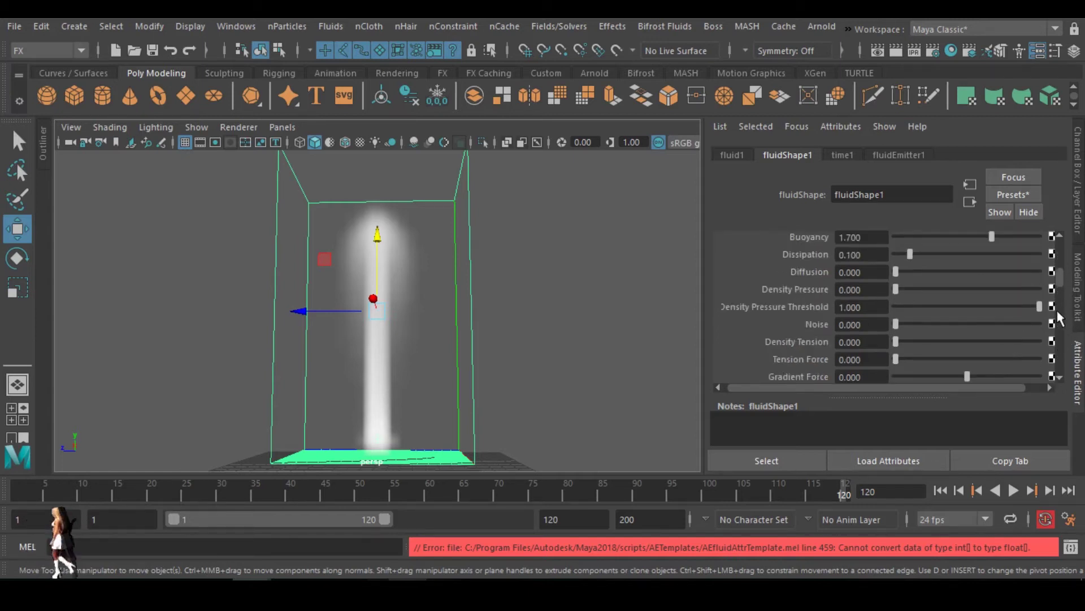
scroll(1059, 319, "down", 4)
left_click(749, 253)
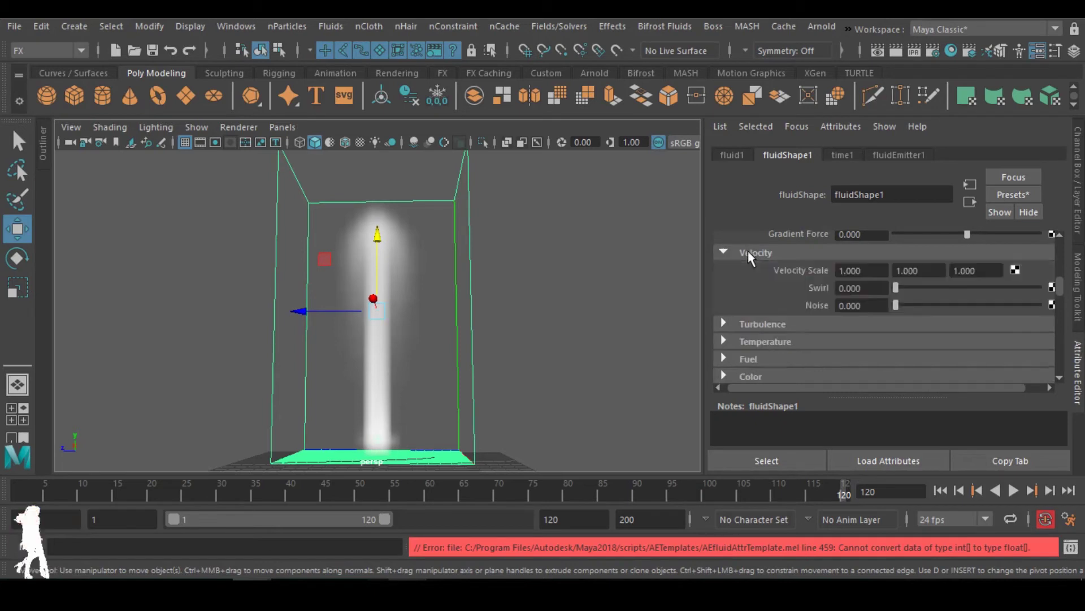
left_click(845, 288)
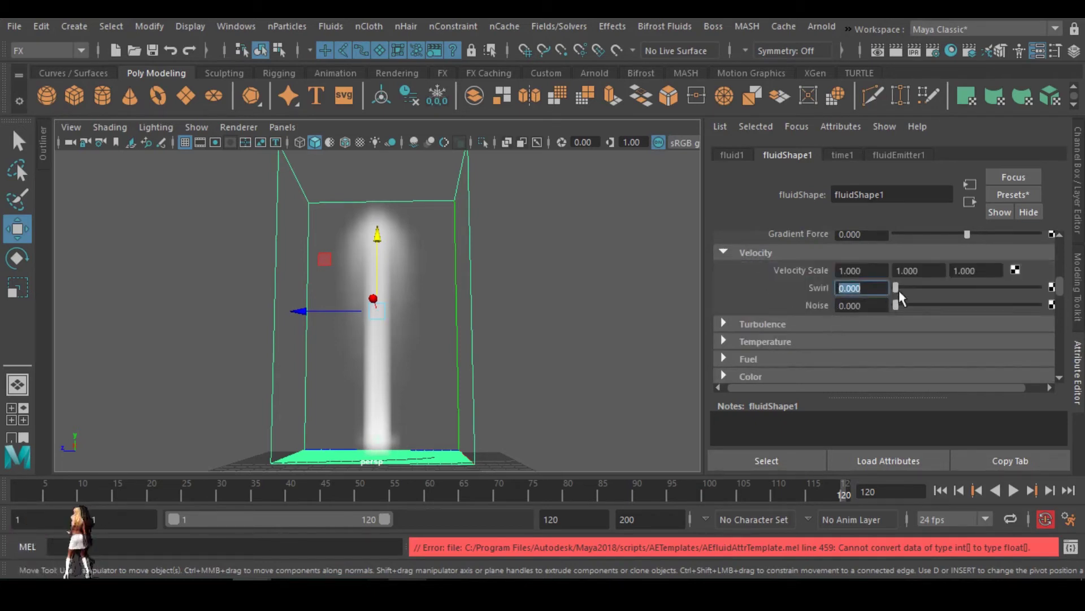
left_click_drag(895, 287, 953, 289)
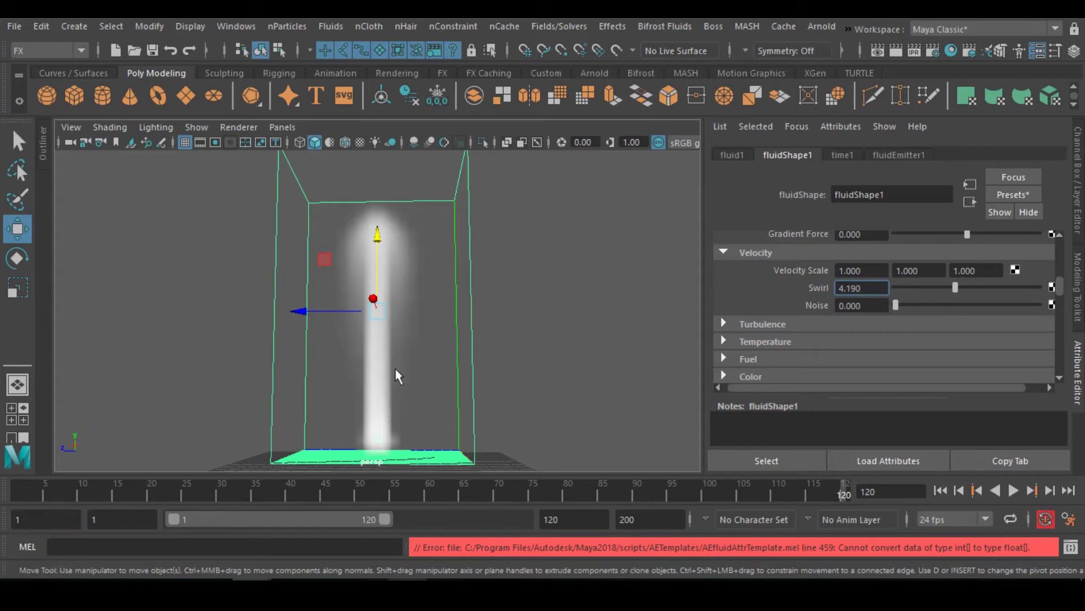
left_click_drag(896, 309, 940, 311)
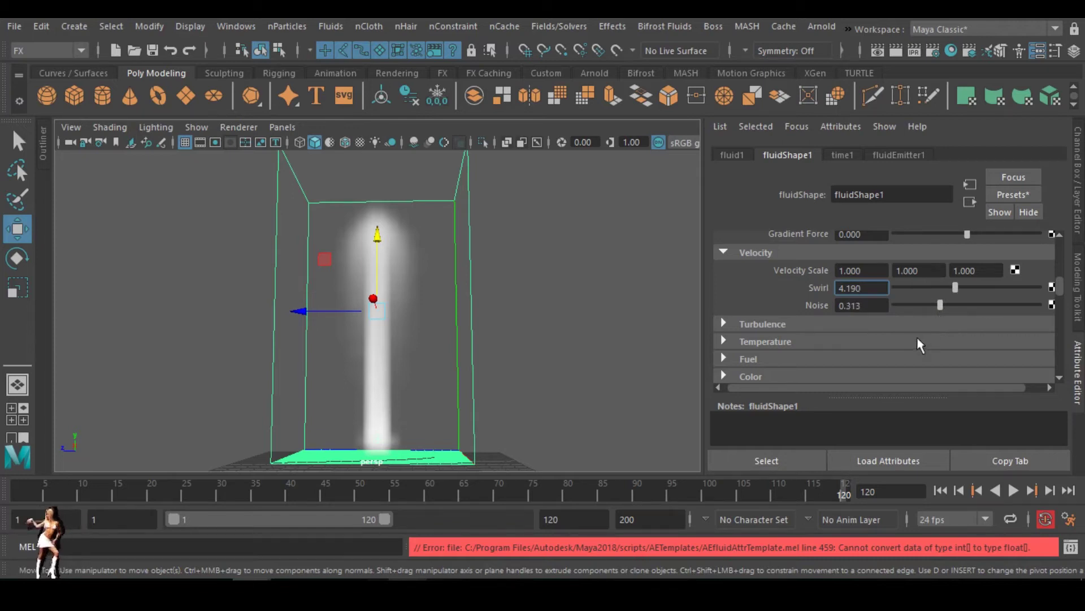
- In the container's Turbulence details, set Strength to about 0.436
left_click(759, 323)
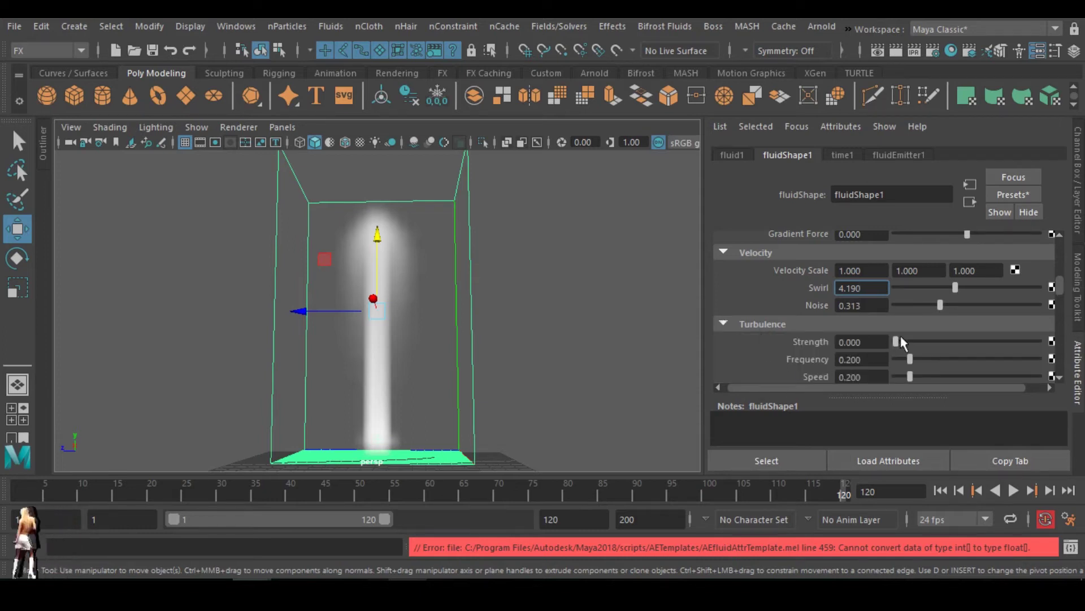
left_click_drag(923, 340, 997, 342)
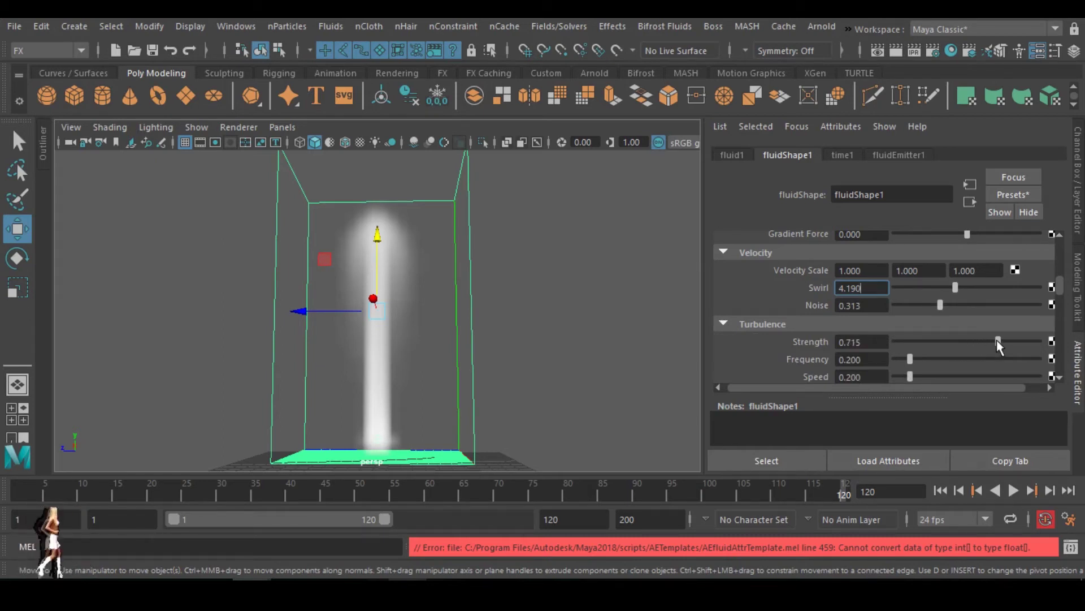
left_click_drag(996, 341, 958, 343)
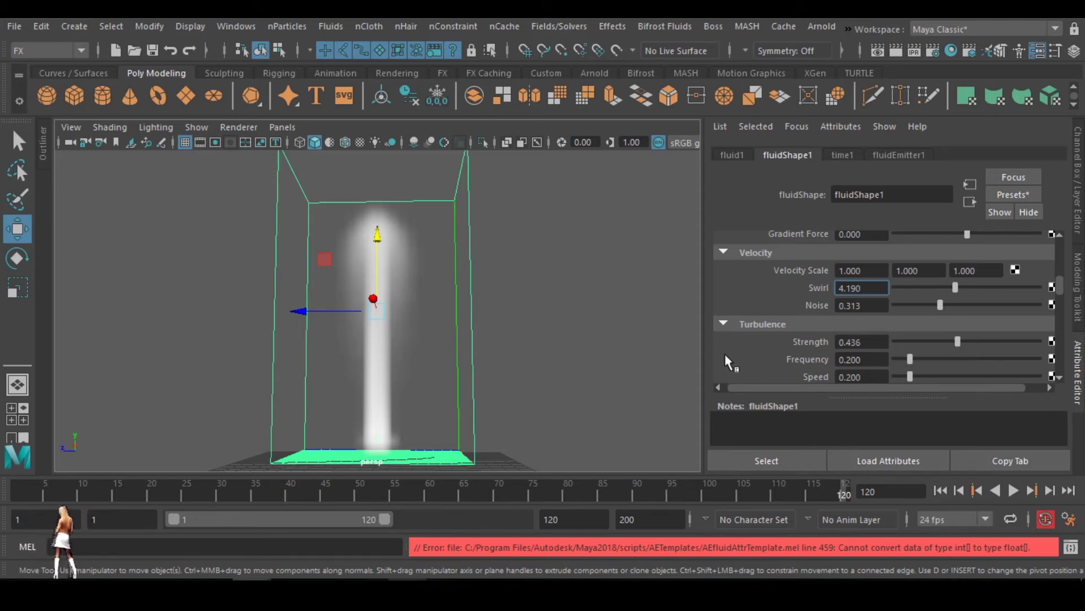
- Expand the container's Temperature details and play the simulation from the first frame to about frame 98
scroll(758, 356, "down", 3)
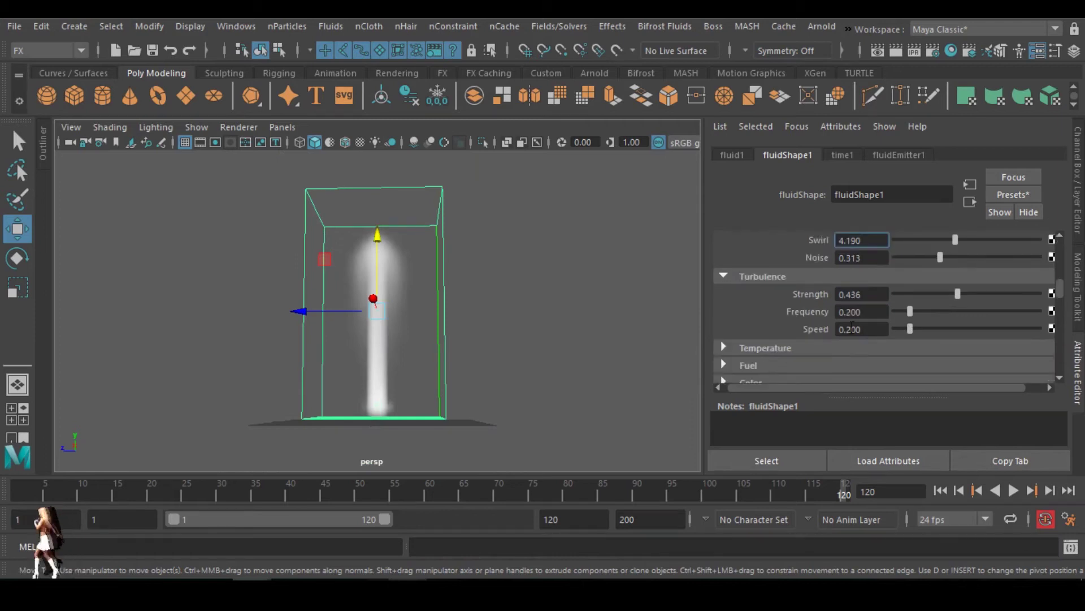
left_click(778, 351)
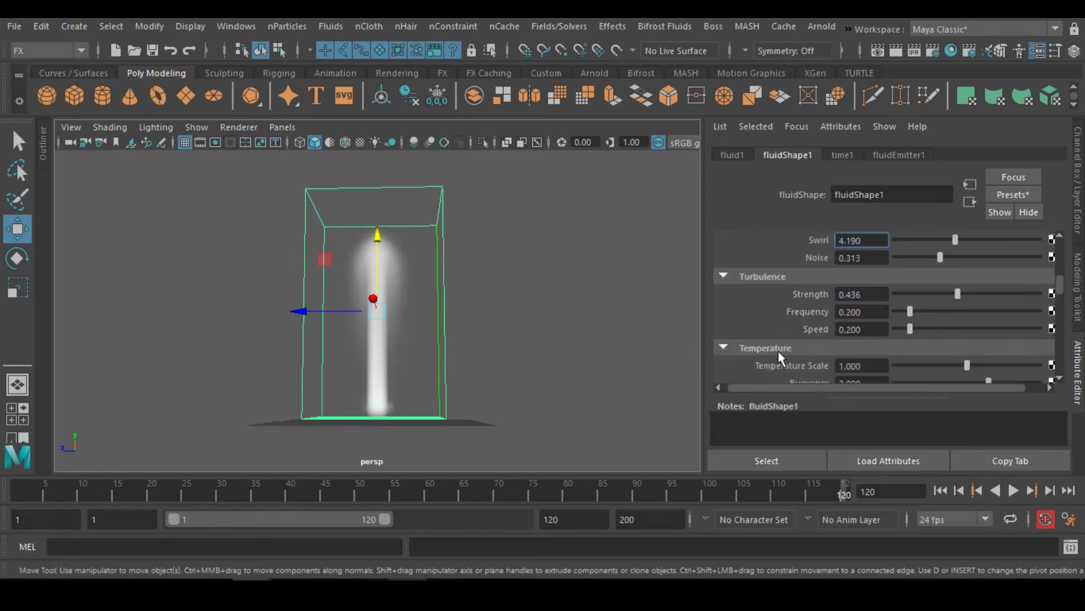
scroll(769, 356, "down", 3)
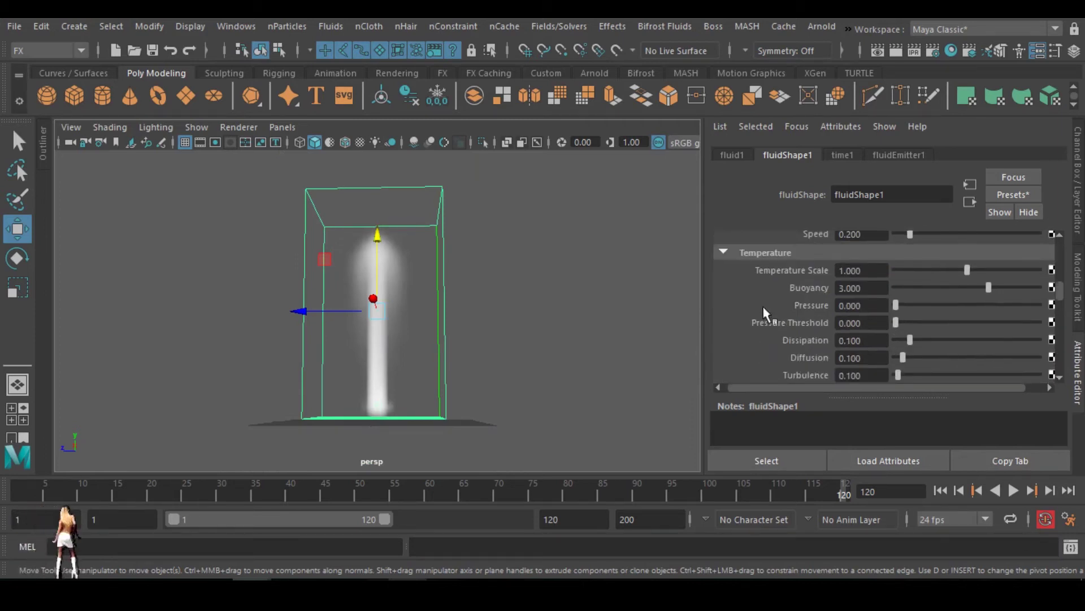
left_click(941, 490)
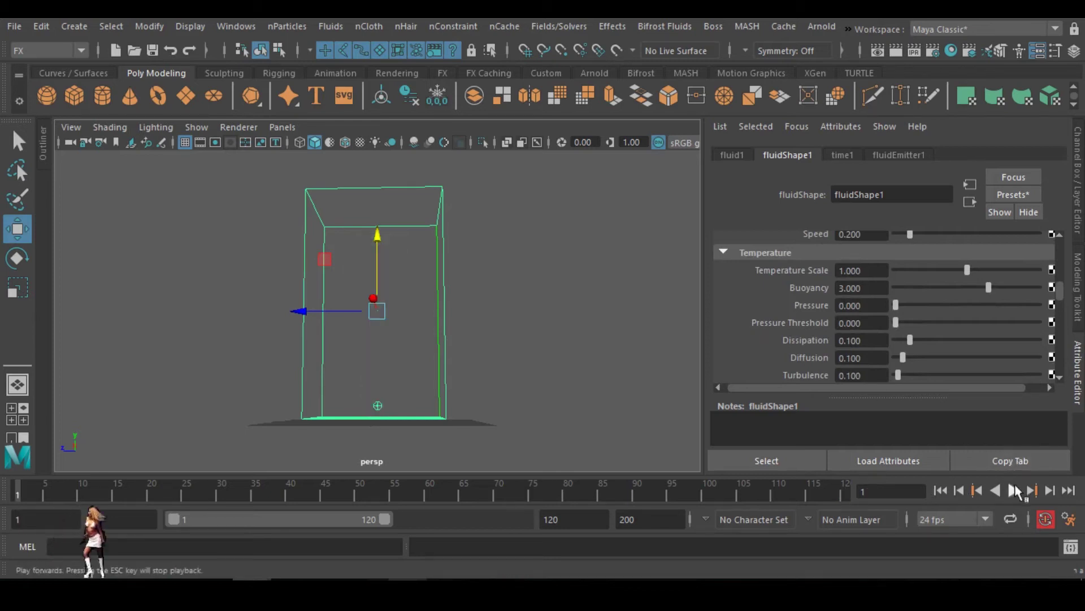
left_click(1015, 484)
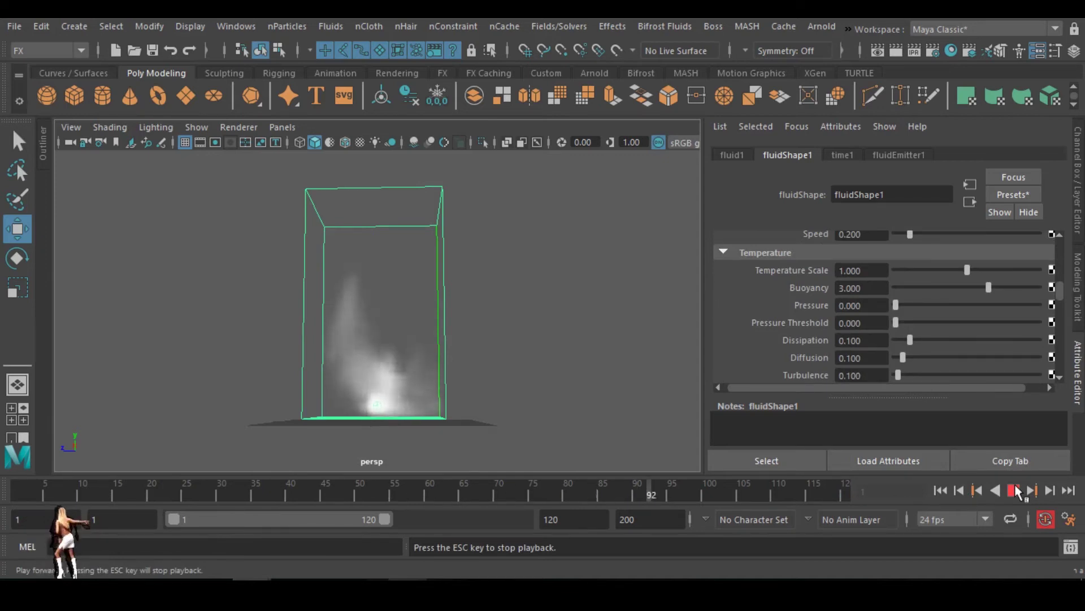
left_click(1015, 484)
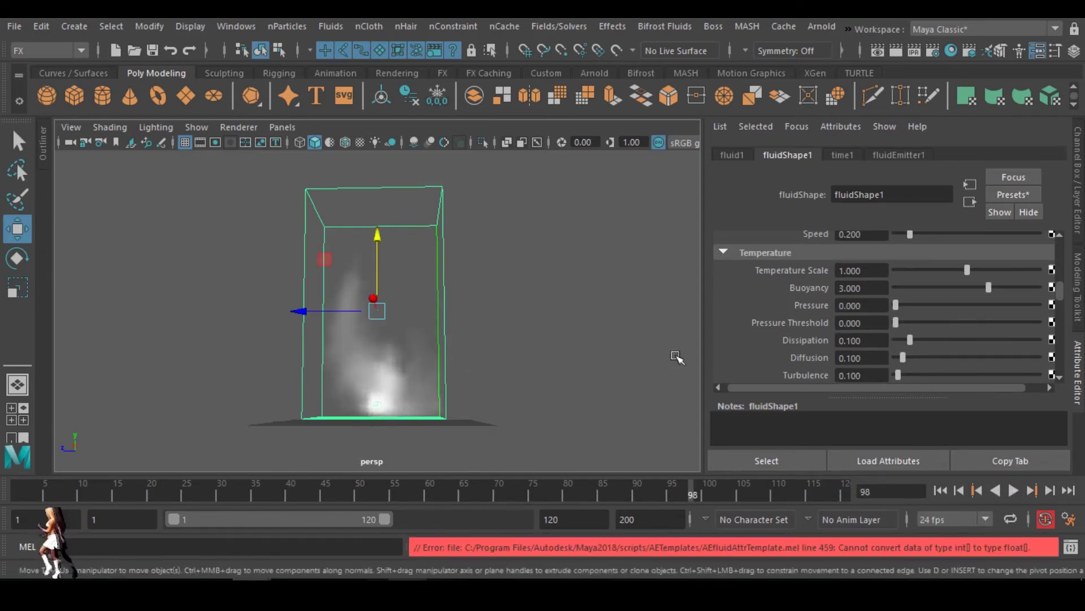
- Reduce the fluid container's Turbulence Strength to 0.2
scroll(1052, 288, "up", 5)
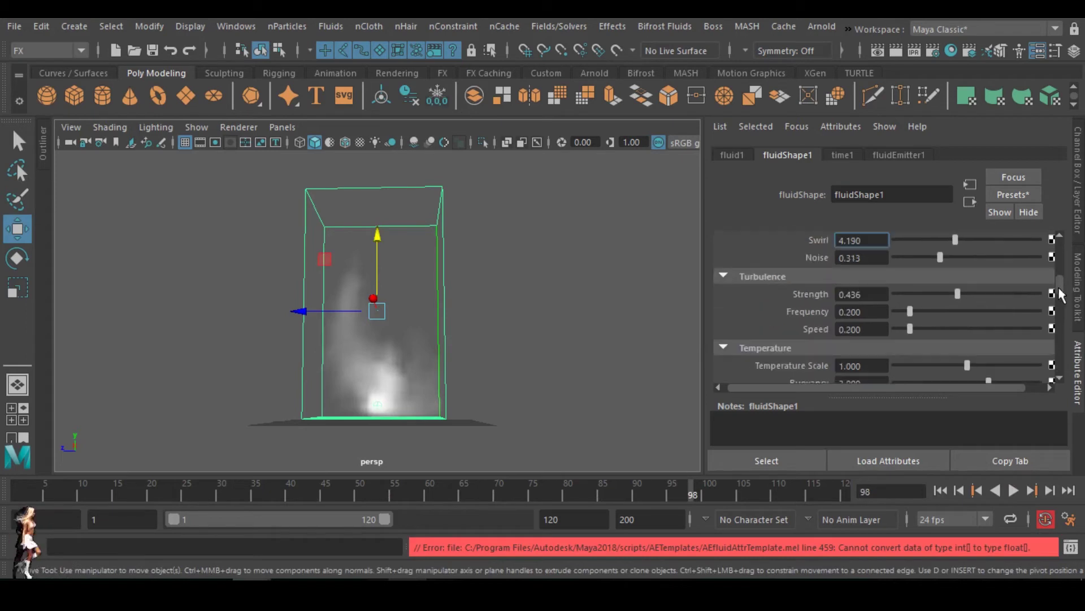
scroll(1057, 285, "up", 2)
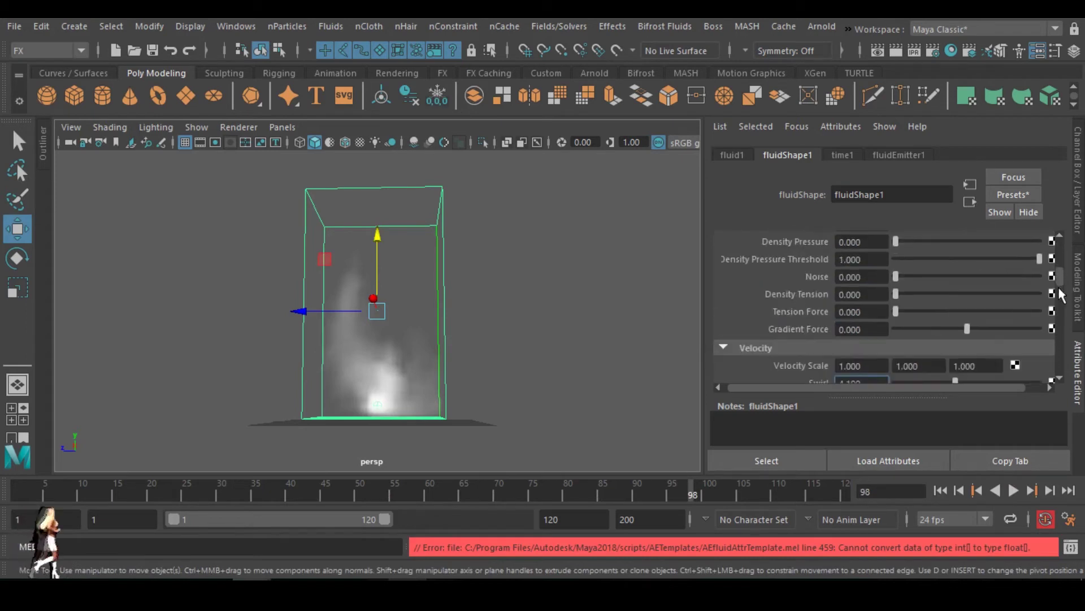
scroll(1062, 287, "up", 4)
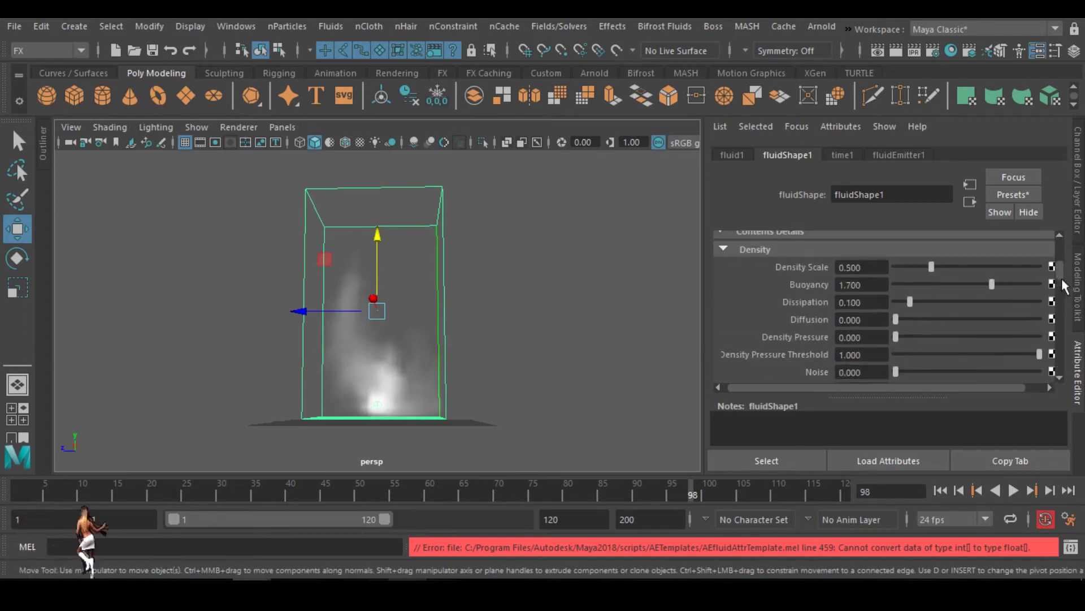
scroll(1062, 288, "up", 4)
scroll(1062, 288, "down", 12)
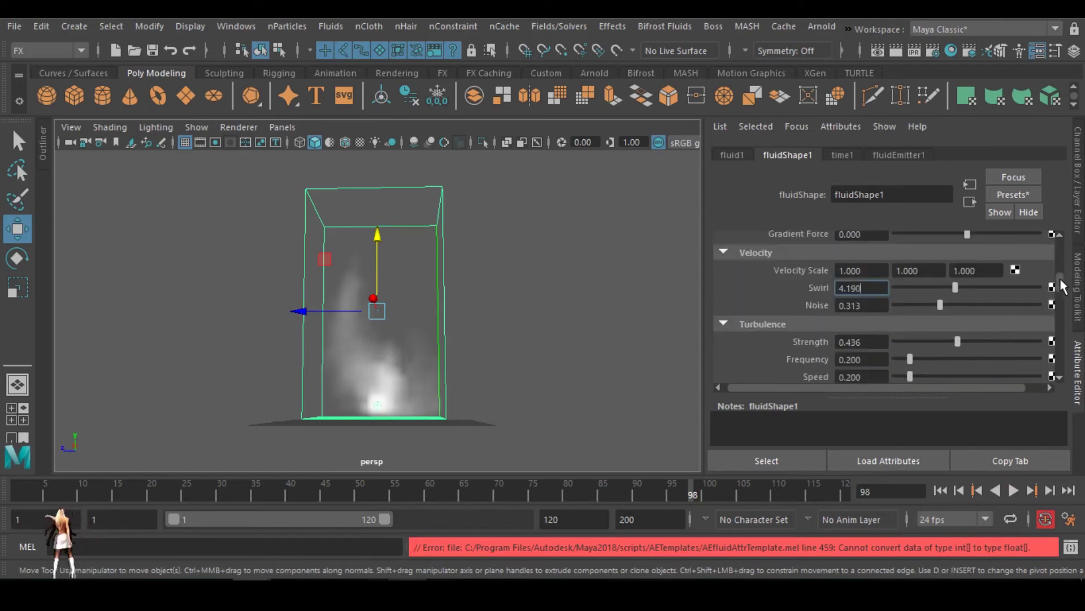
scroll(1063, 287, "down", 4)
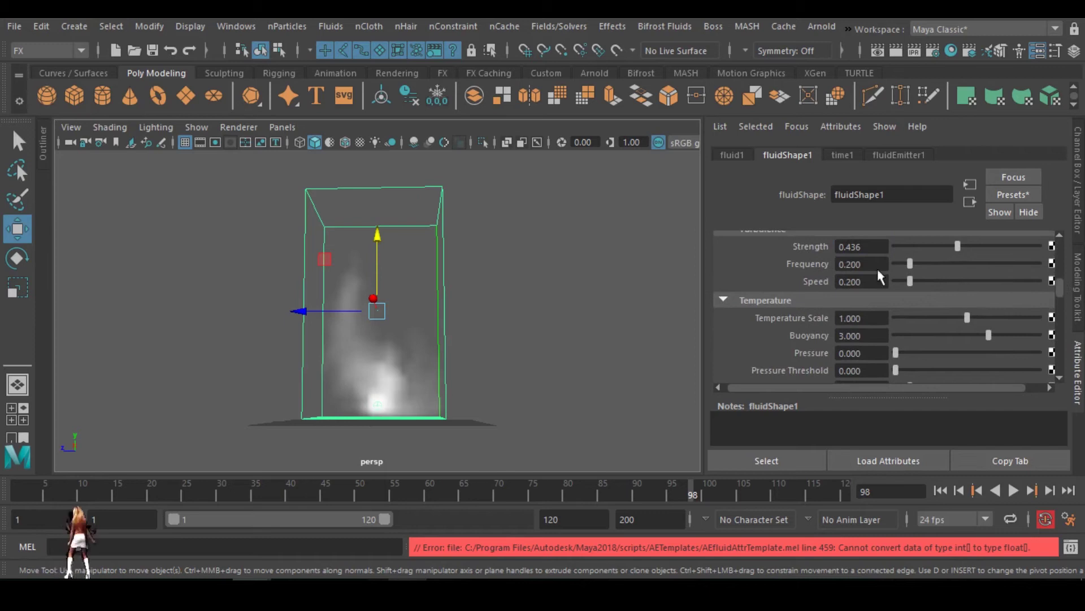
left_click(864, 247)
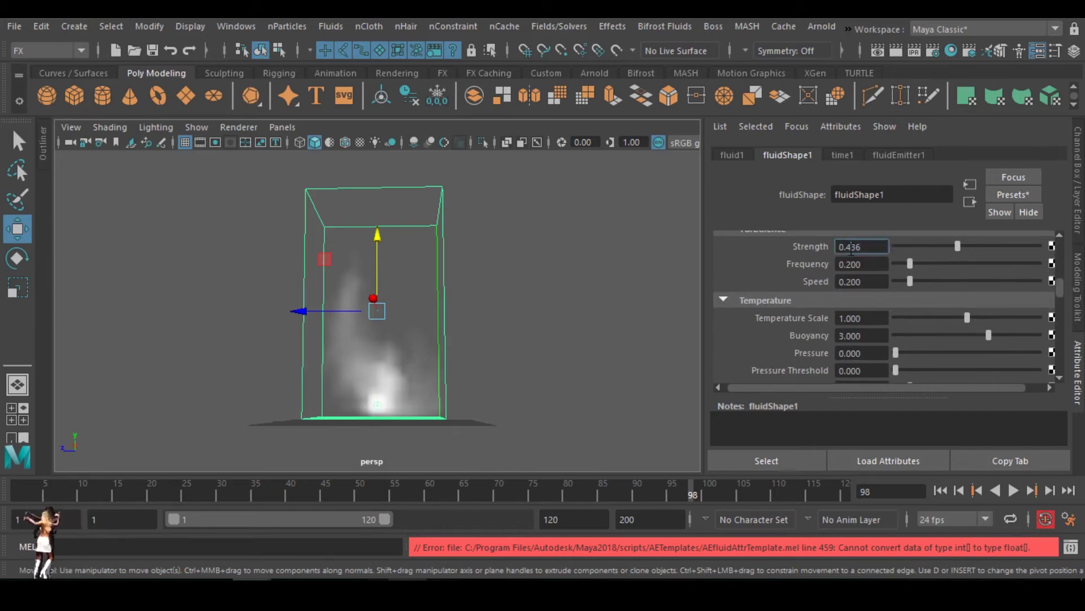
mouse_move(859, 252)
left_mouse_down()
mouse_move(827, 256)
mouse_move(850, 253)
left_mouse_up()
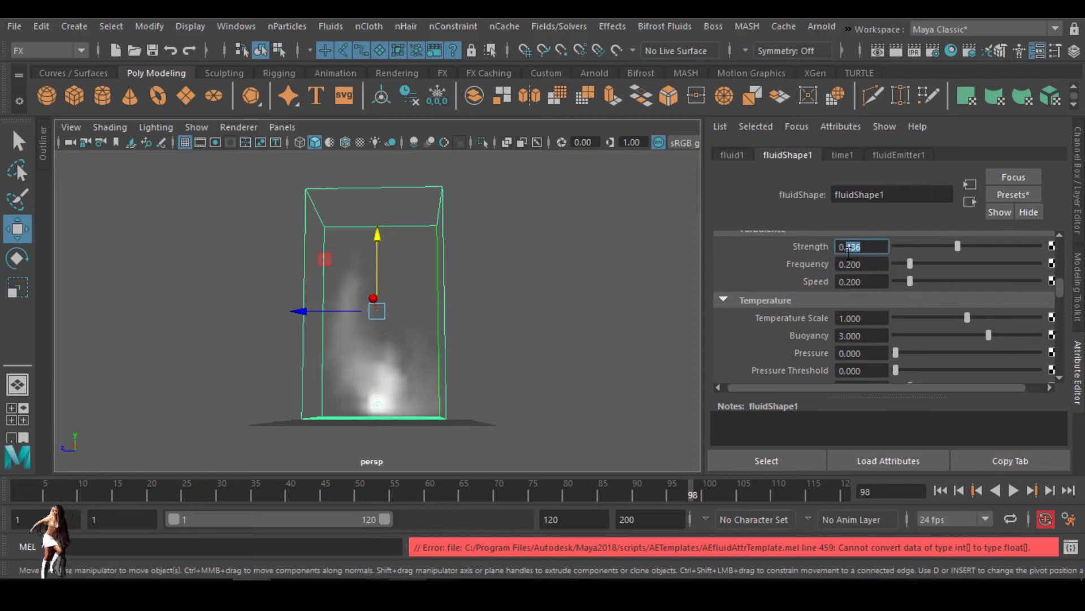
key("BackSpace")
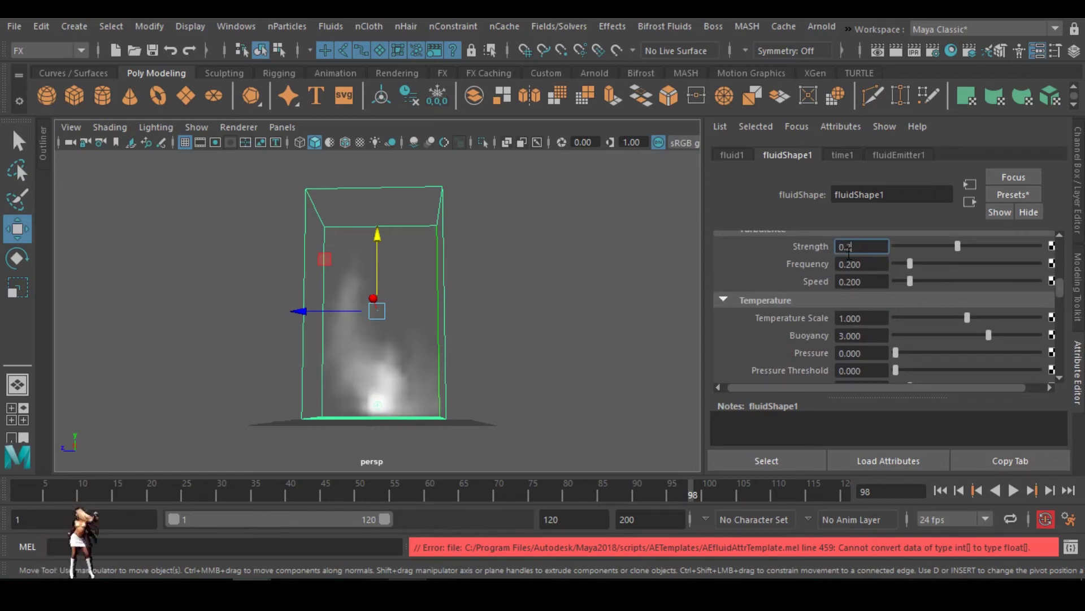
type("2")
key("Return")
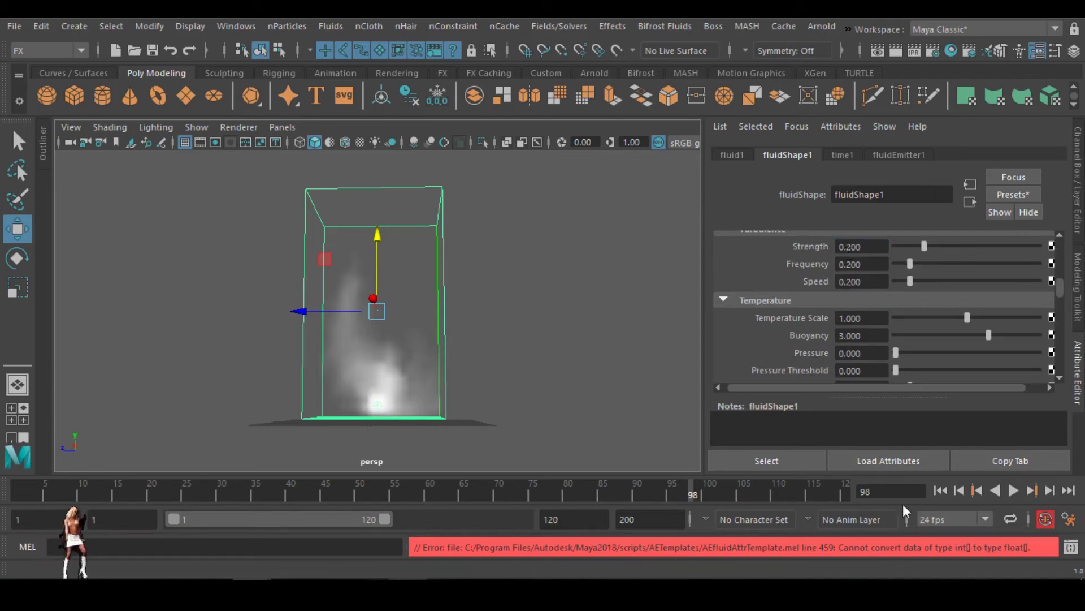
- Play the simulation from the first frame and zoom in on the container to check the smoke, stopping at about frame 50
left_click(940, 491)
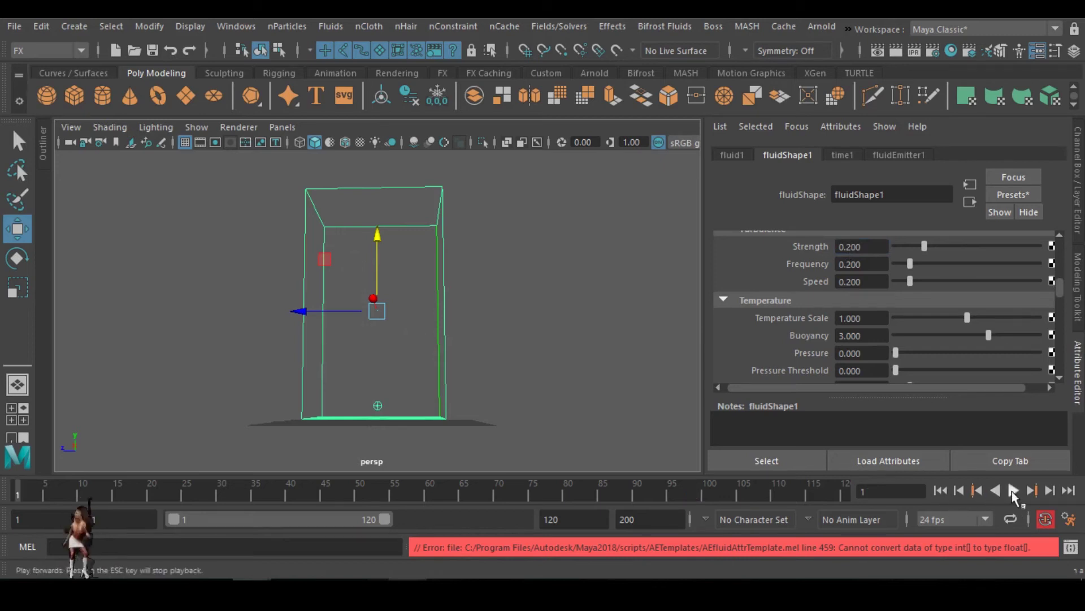
left_click(1011, 491)
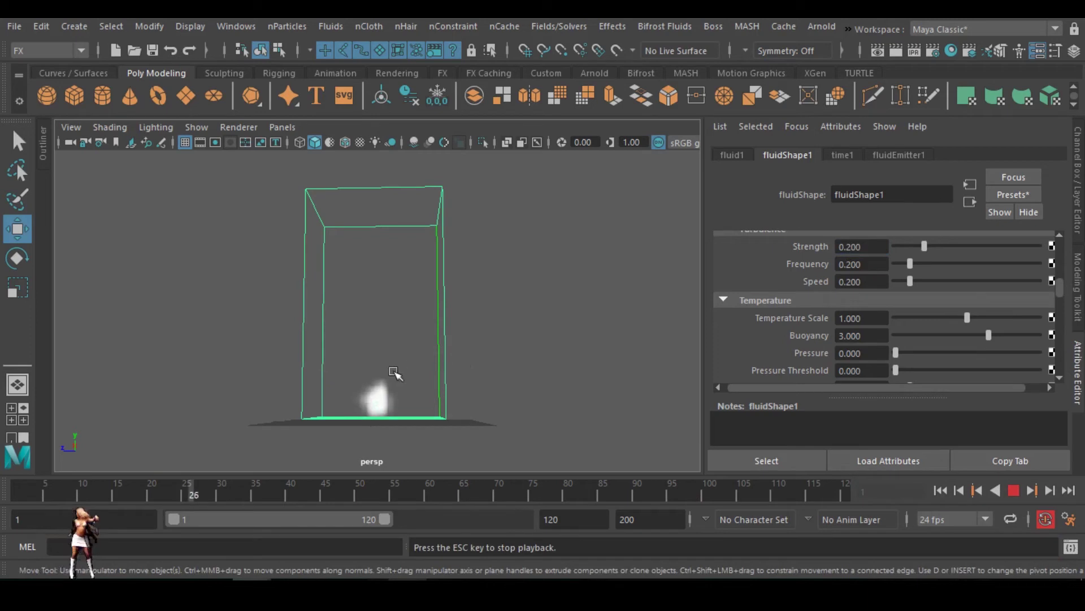
scroll(404, 384, "up", 3)
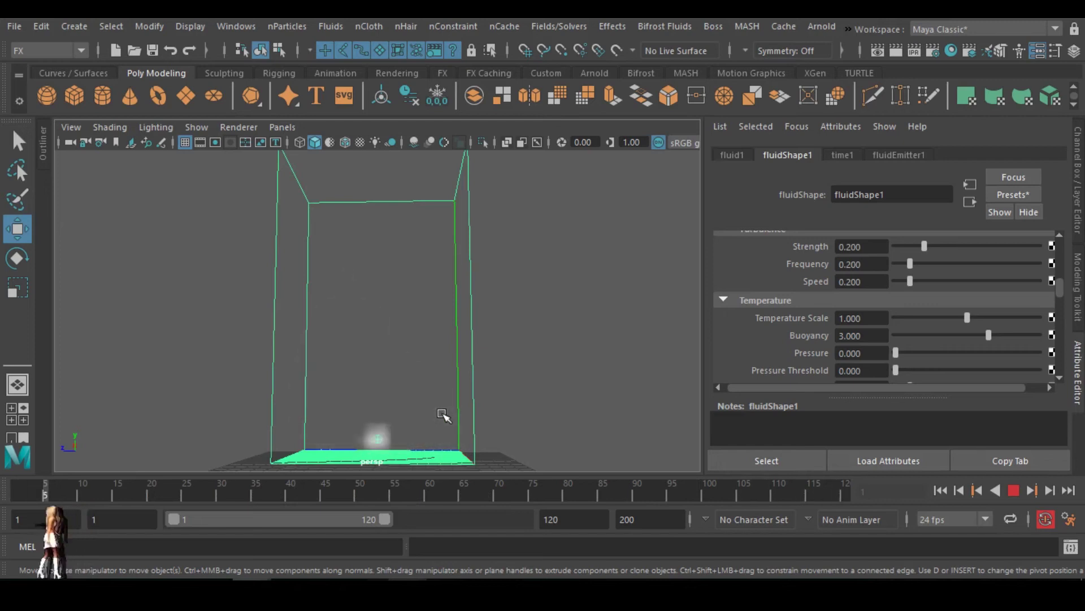
left_click(1017, 490)
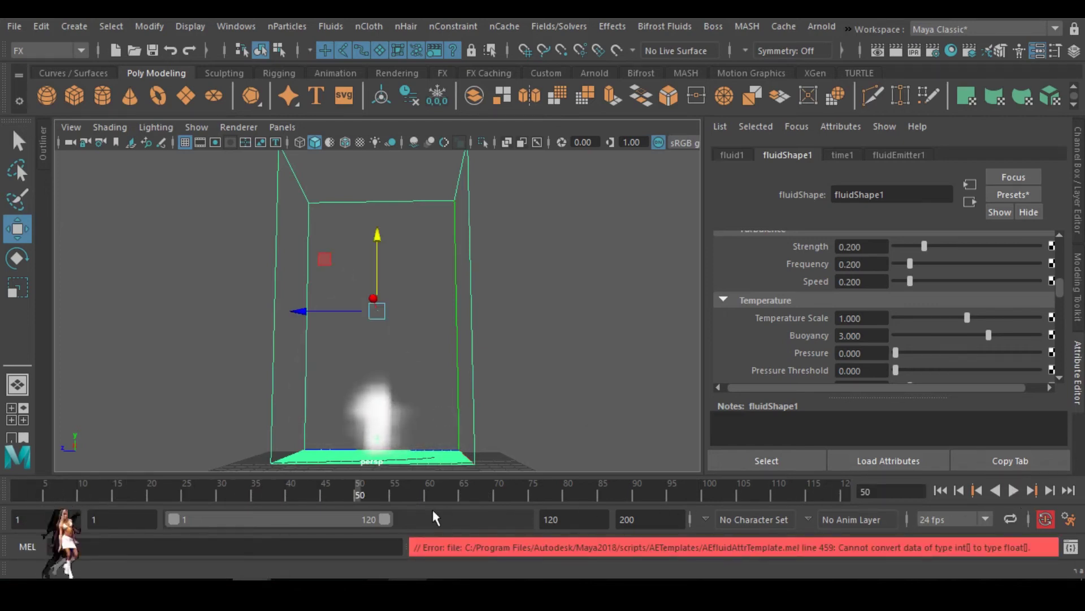
- Extend the playback range to frame 200 and play the simulation on to about frame 141
left_click_drag(385, 519, 522, 519)
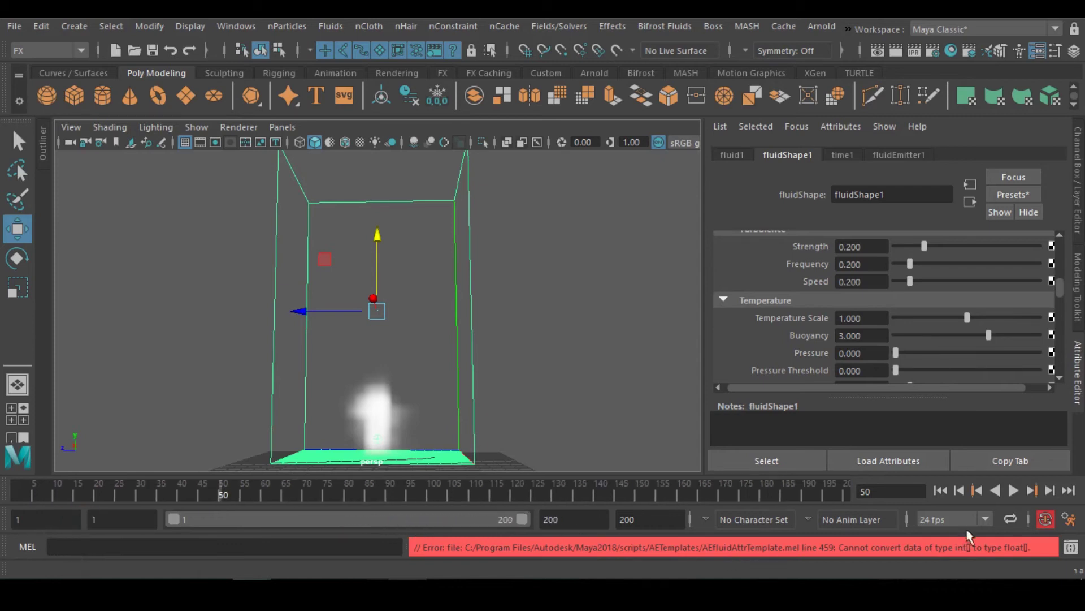
left_click(1012, 491)
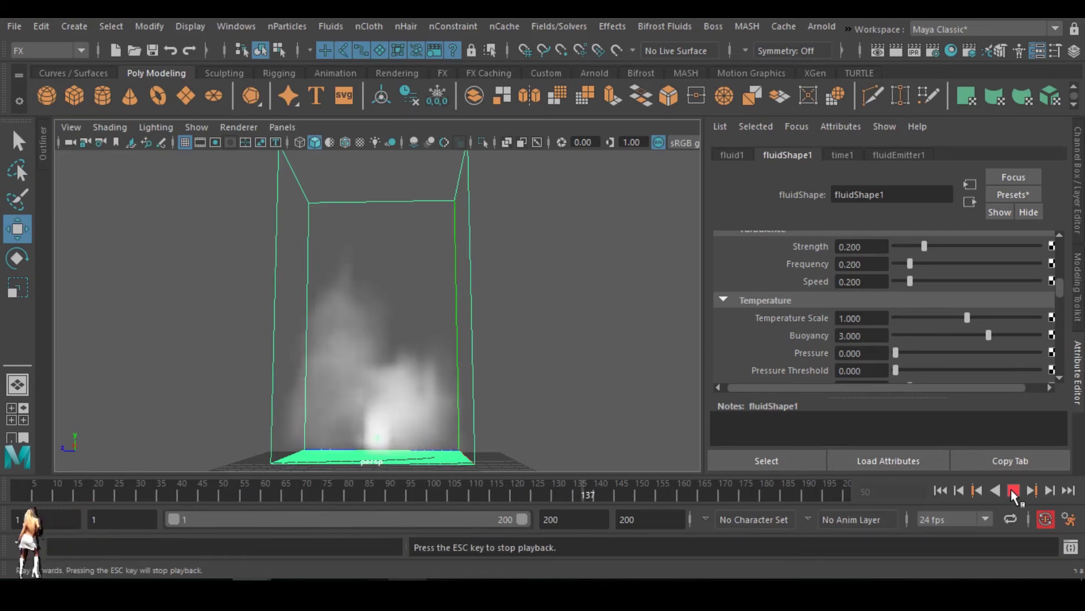
left_click(1013, 490)
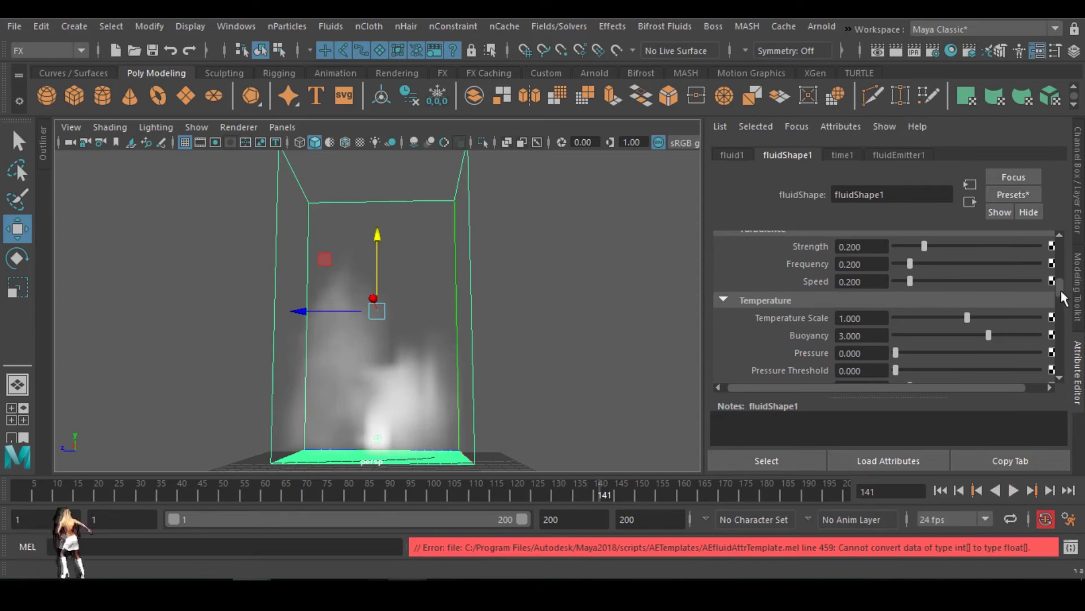
- Lower the container's Velocity Swirl to about 2.793 and Noise to about 0.251, and replay the simulation from frame 1 to about frame 118
left_click_drag(1062, 298, 1059, 287)
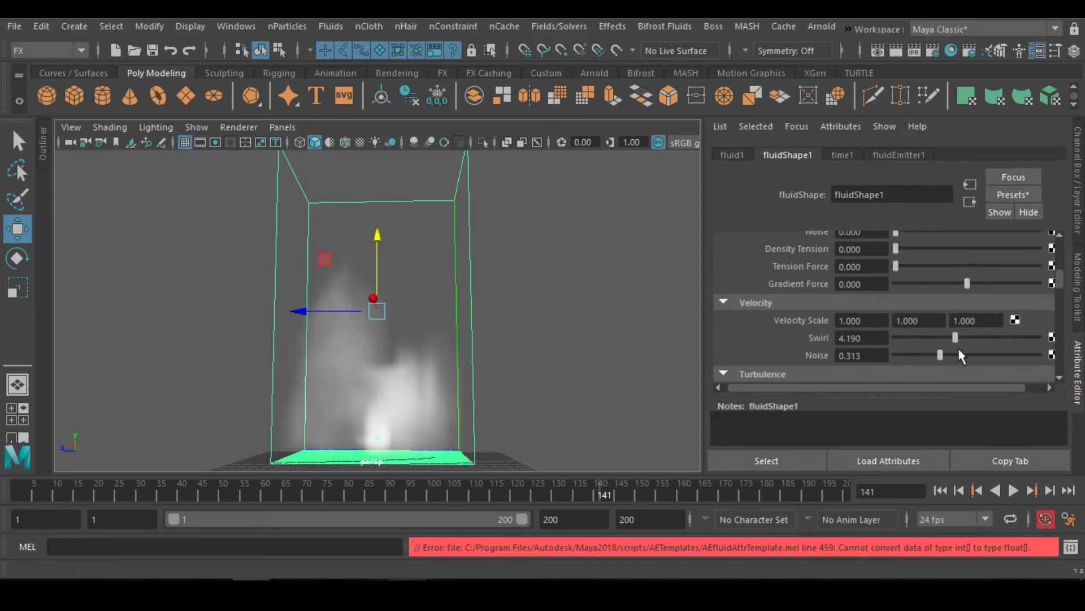
mouse_move(937, 357)
left_mouse_down()
mouse_move(948, 334)
mouse_move(935, 340)
left_mouse_up()
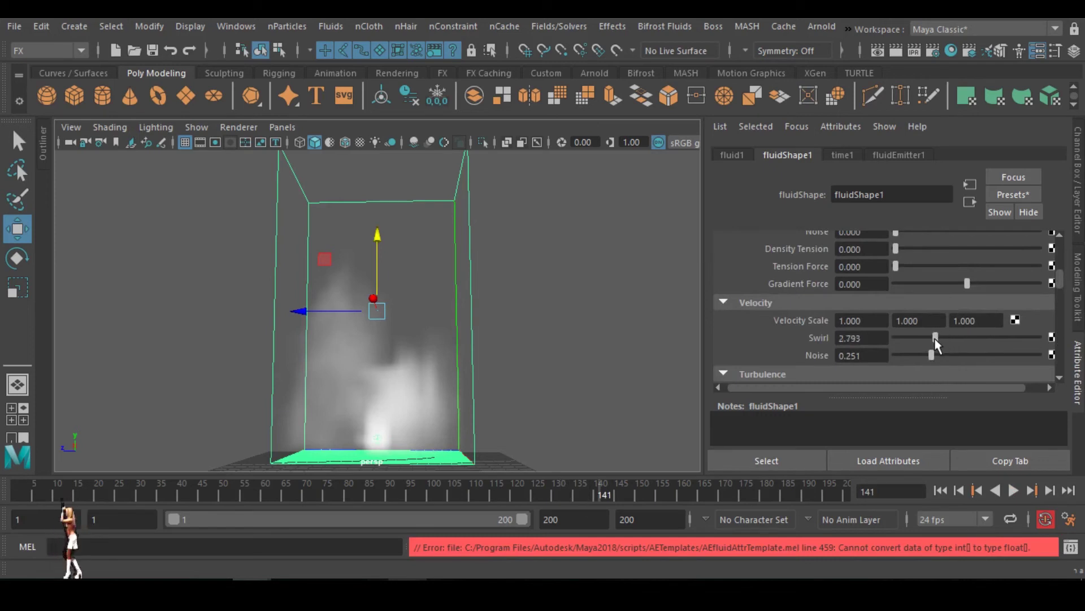
left_click(941, 490)
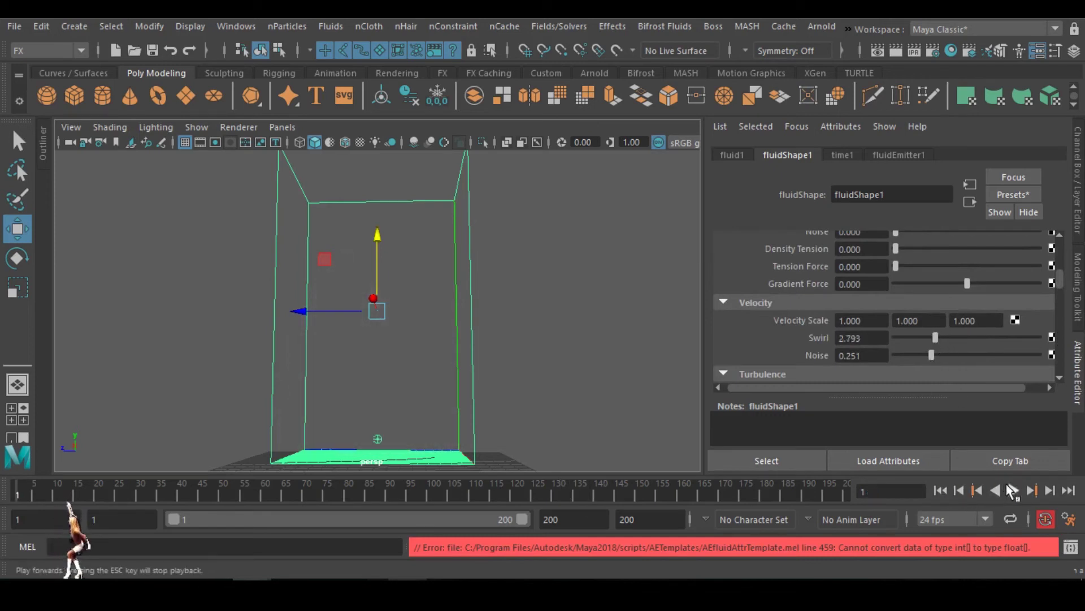
left_click(1013, 490)
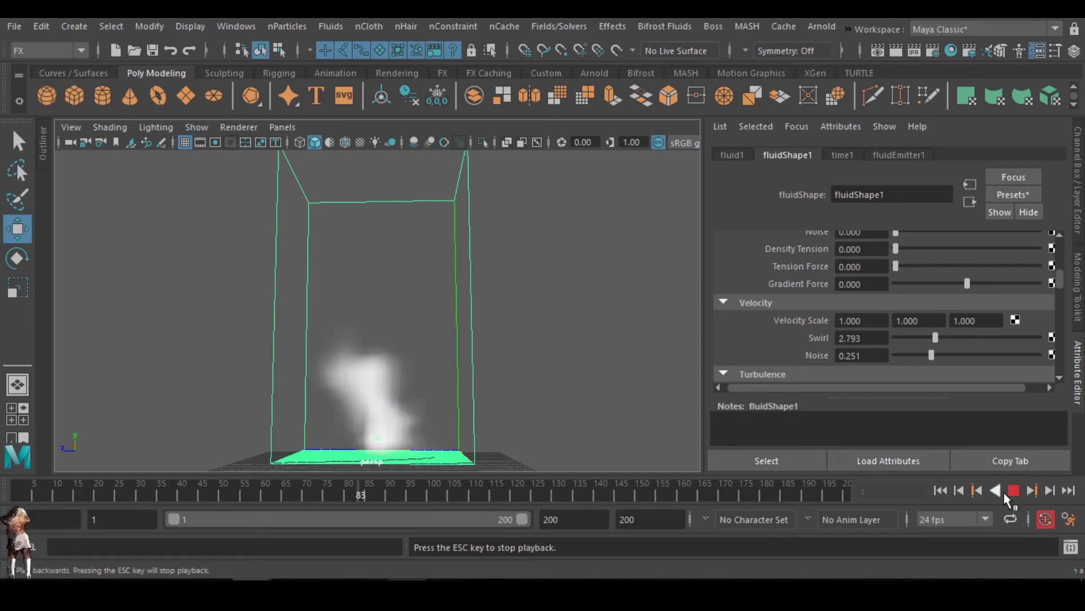
left_click(1013, 489)
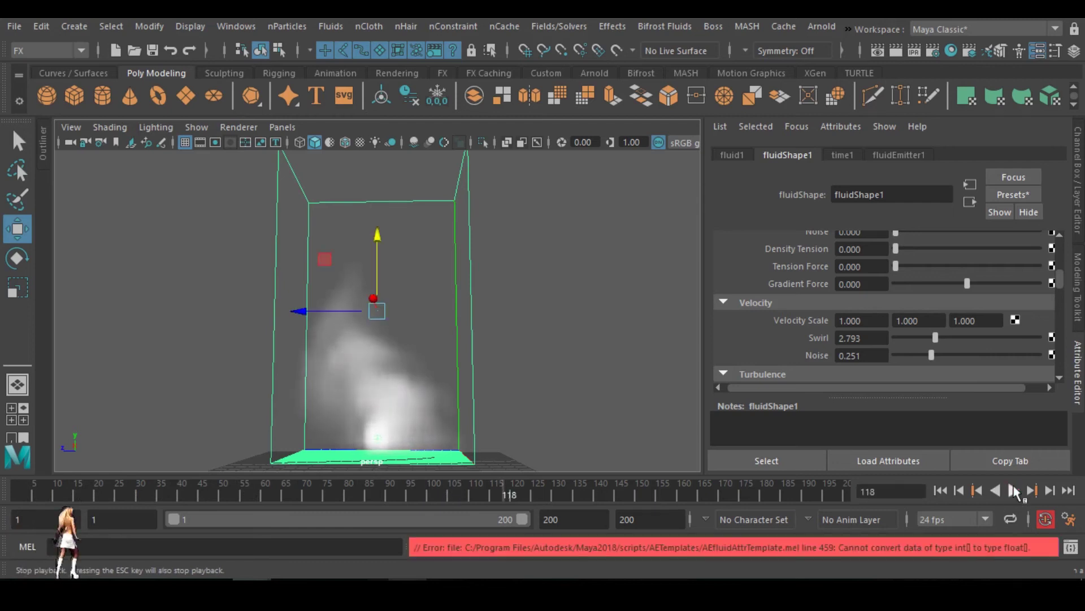
left_click_drag(465, 388, 419, 334, "alt")
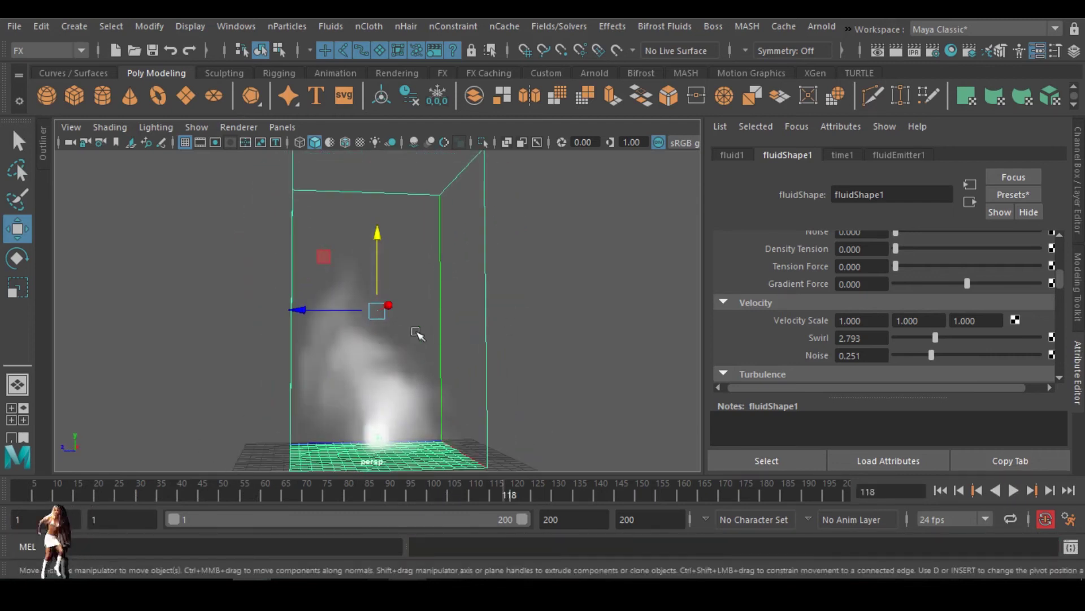
left_click_drag(395, 378, 338, 340, "alt")
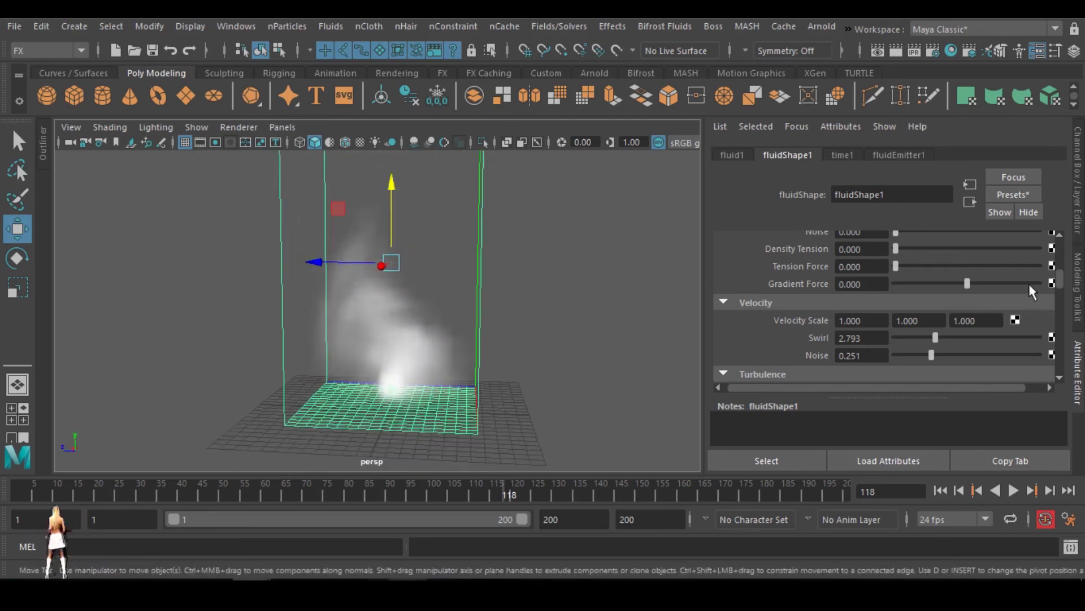
- Enable Texture Color, Texture Incandescence and Texture Opacity in the fluid container's Textures settings
left_click_drag(1057, 273, 1040, 324)
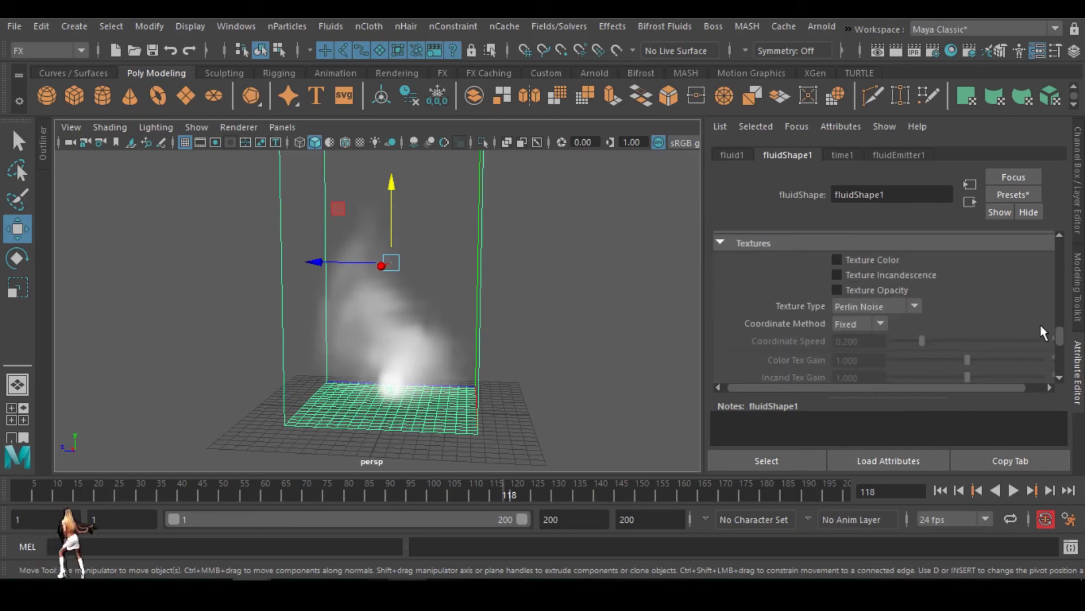
left_click(839, 263)
left_click(839, 275)
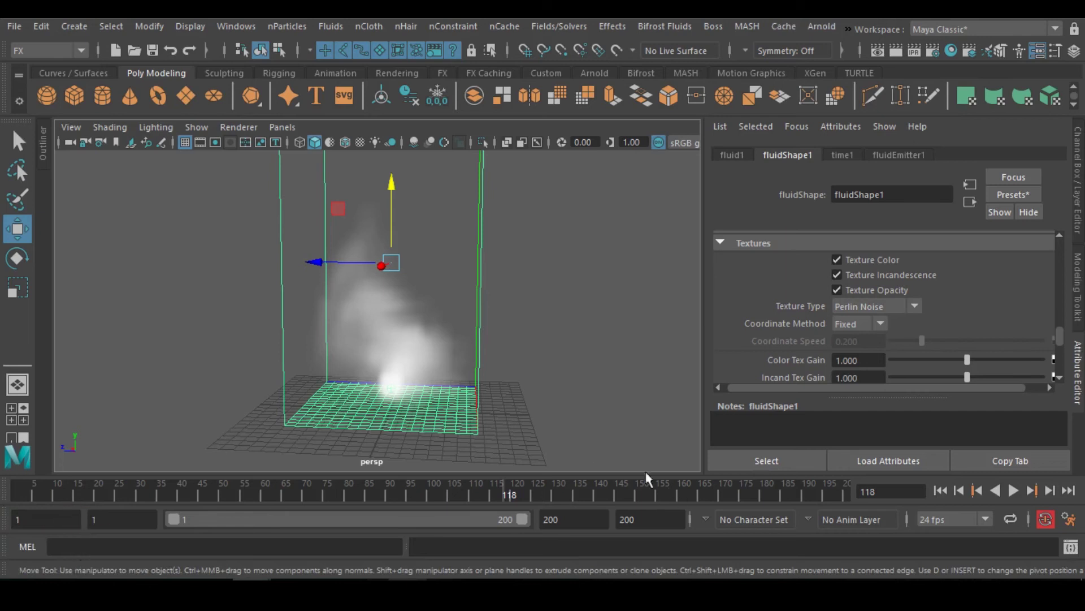
- Bring up the container's Incandescence settings and render the smoke in Arnold RenderView, keeping the attributes uncovered by the render window
left_click_drag(1057, 334, 1059, 317)
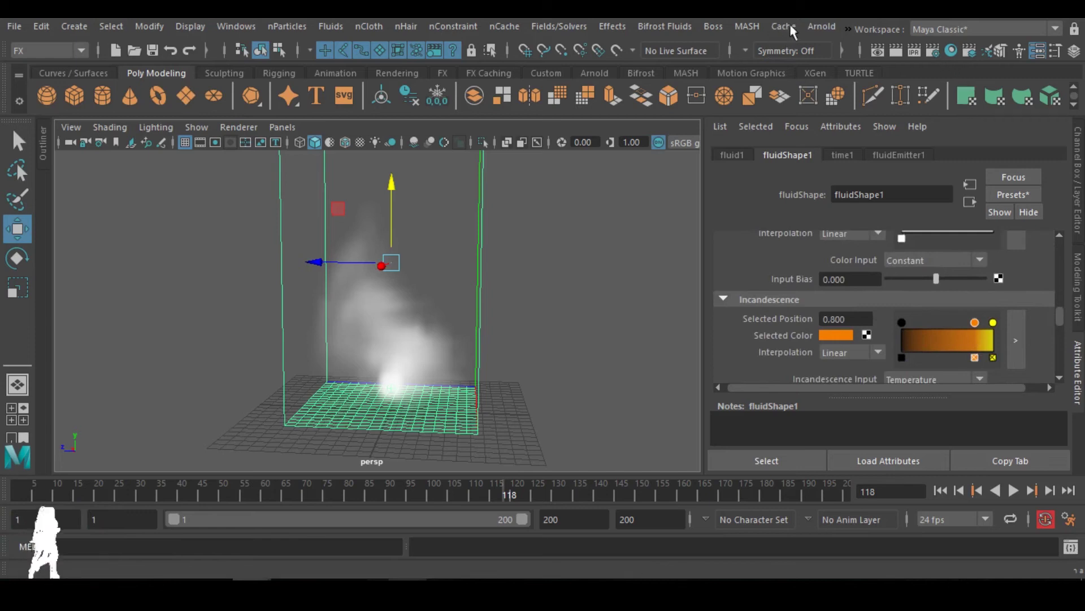
left_click(836, 24)
left_click(839, 55)
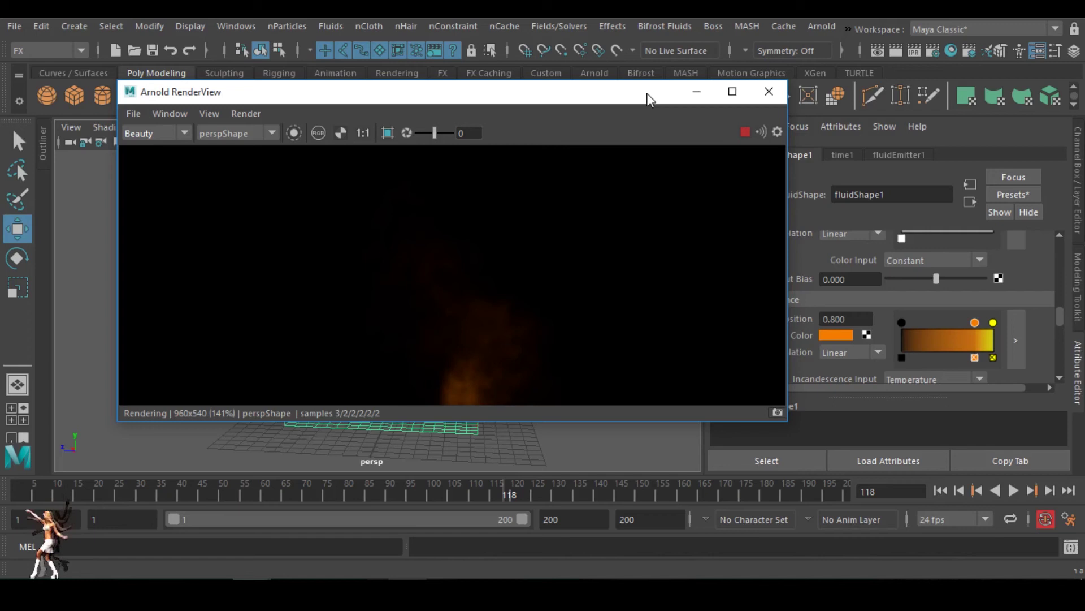
left_click_drag(647, 100, 577, 153)
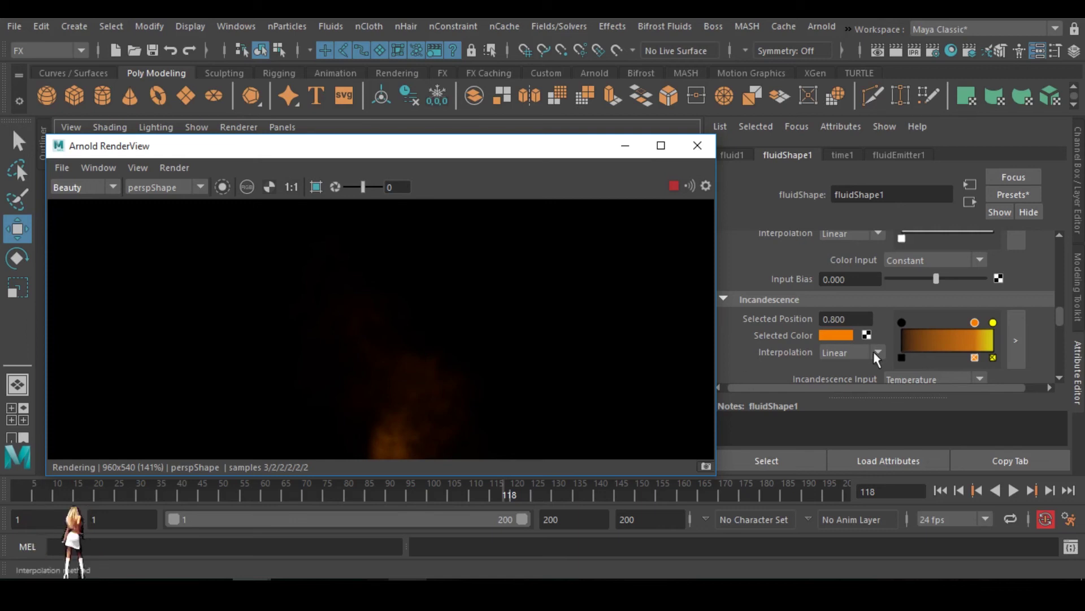
- Turn the orange incandescence ramp colour at position 0.800 white by setting its saturation to 0
left_click(974, 323)
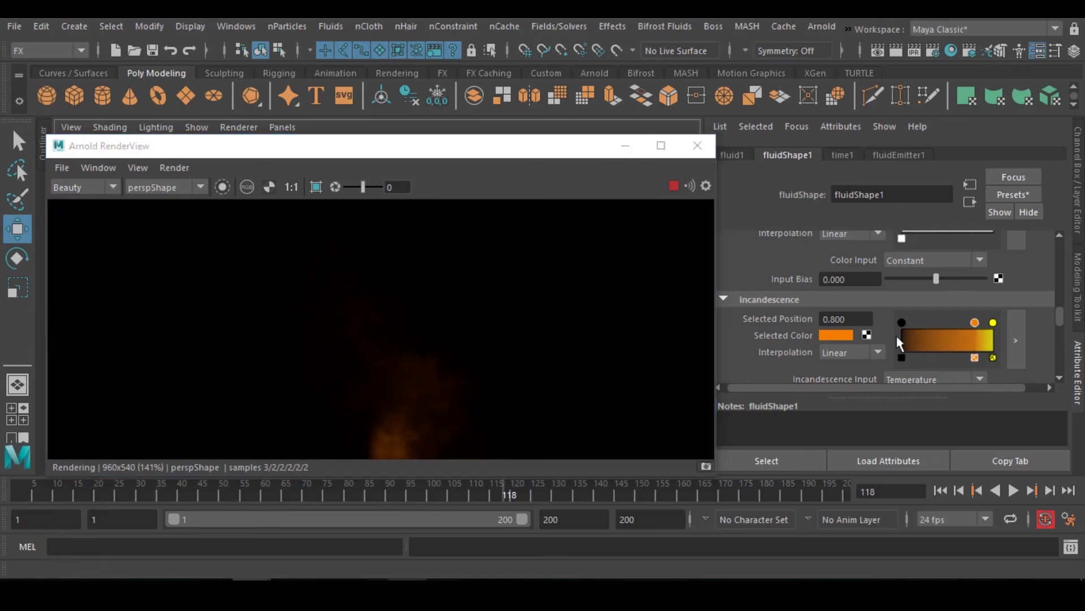
left_click(840, 337)
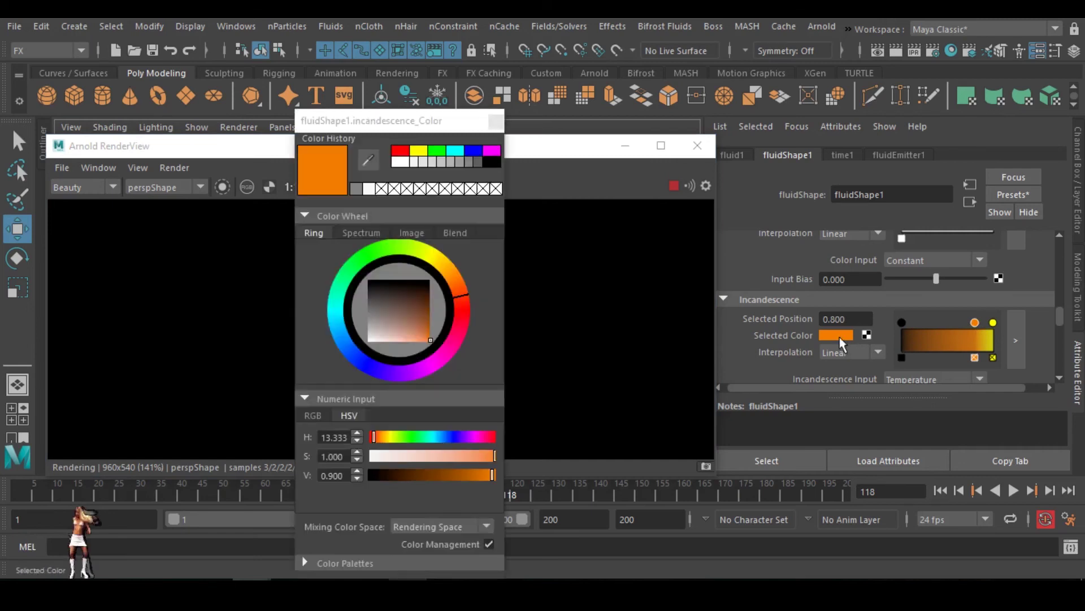
left_click_drag(393, 454, 369, 456)
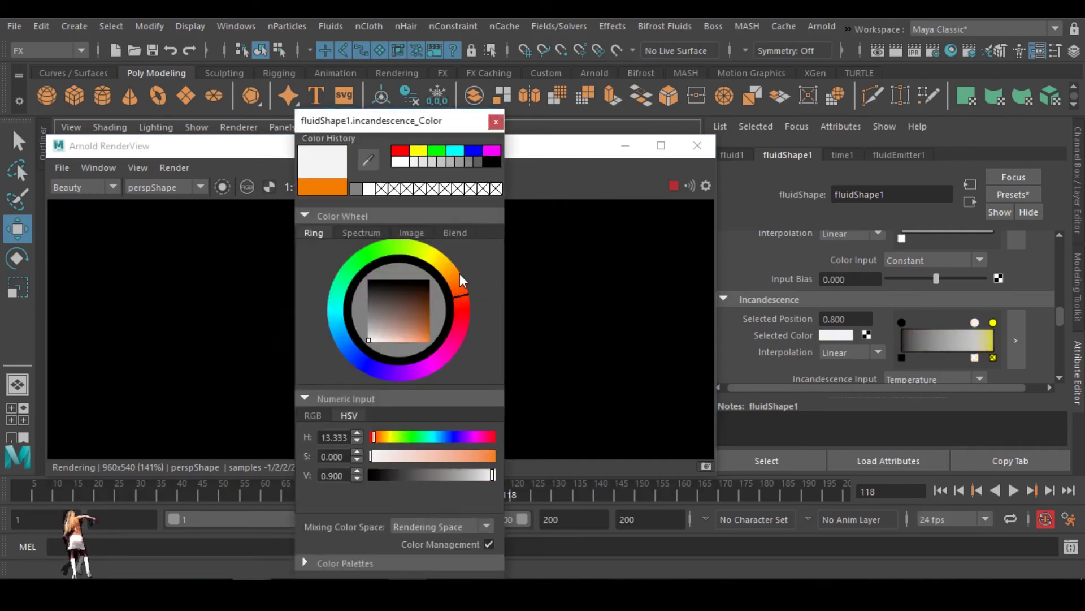
left_click_drag(430, 121, 449, 70)
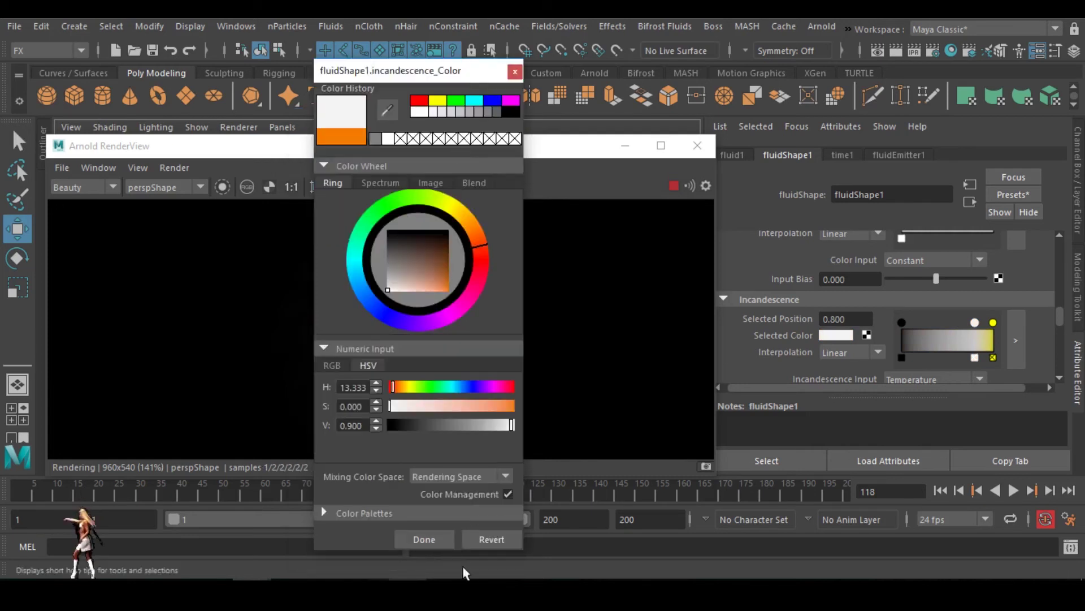
left_click(448, 544)
scroll(652, 321, "down", 2)
scroll(649, 338, "up", 1)
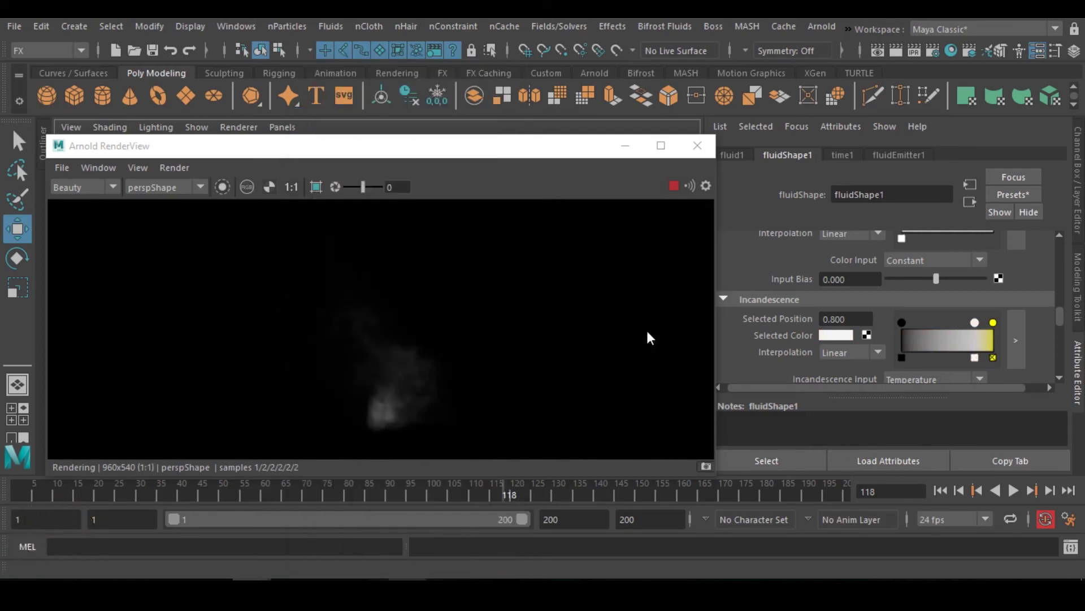
- Darken the white incandescence ramp colour at position 0.800 to a light grey
left_click(902, 322)
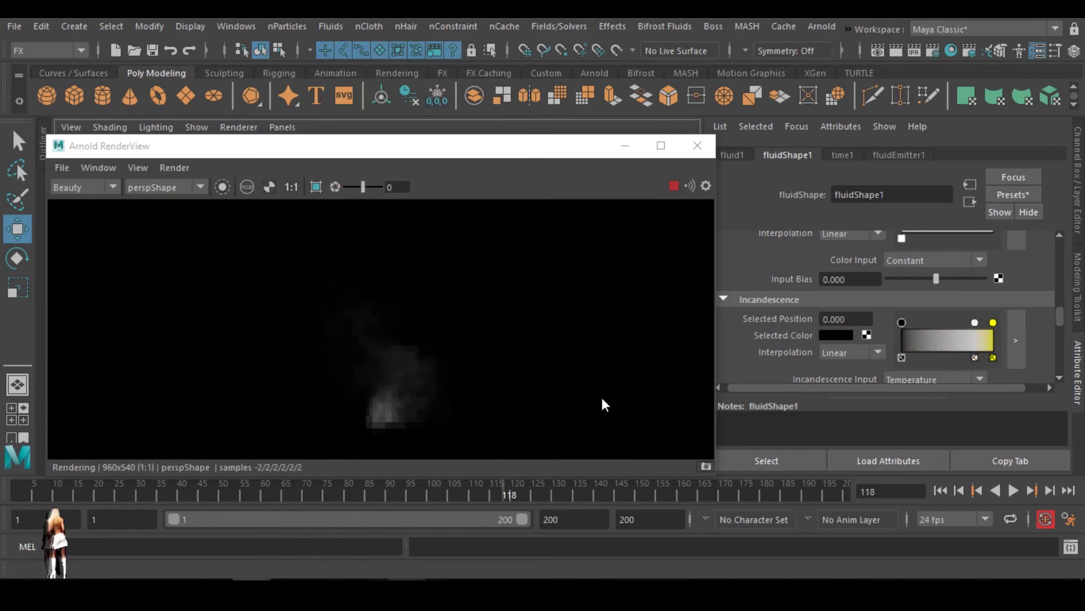
left_click(975, 323)
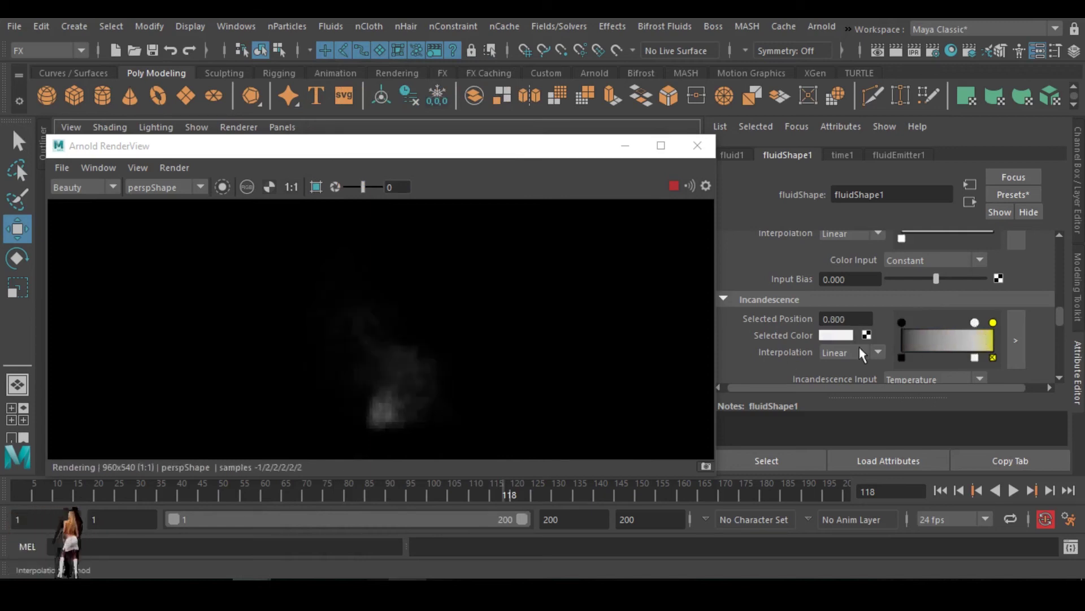
left_click(836, 336)
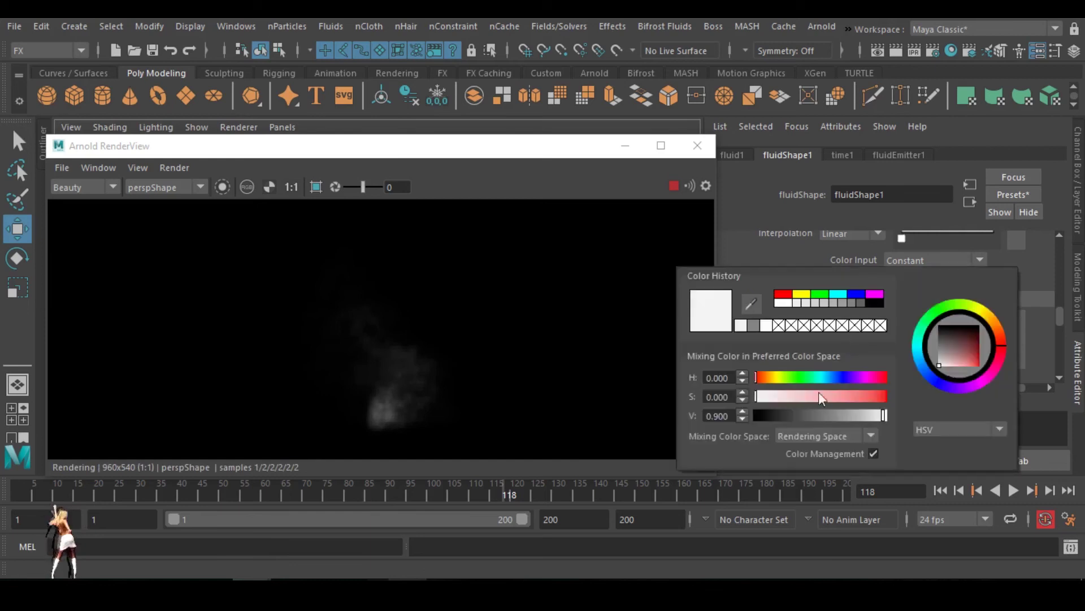
left_click_drag(882, 412, 869, 412)
- Reframe the smoke in the perspective view, inspect the updated Arnold render and close the render window
scroll(469, 416, "up", 2)
left_click_drag(561, 151, 653, 82)
key("f")
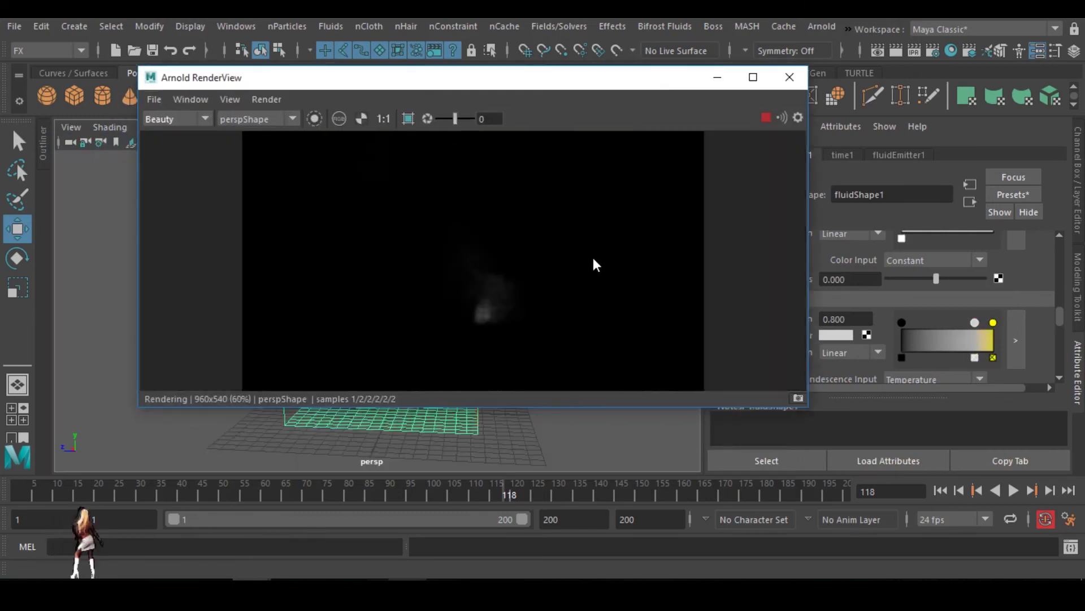
left_click_drag(491, 417, 467, 453, "alt")
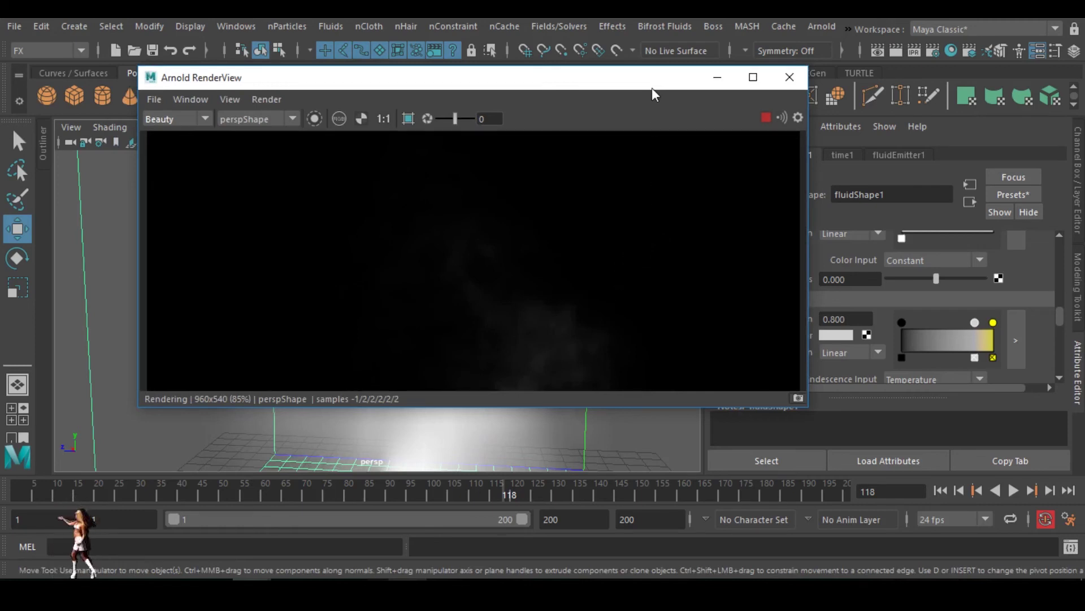
scroll(635, 198, "down", 2)
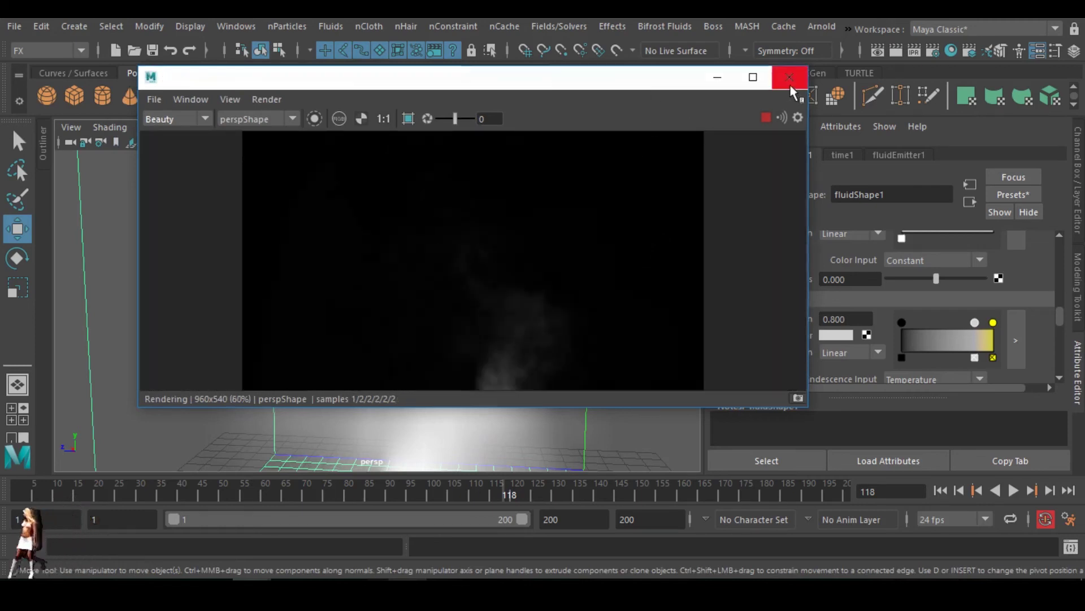
left_click(790, 78)
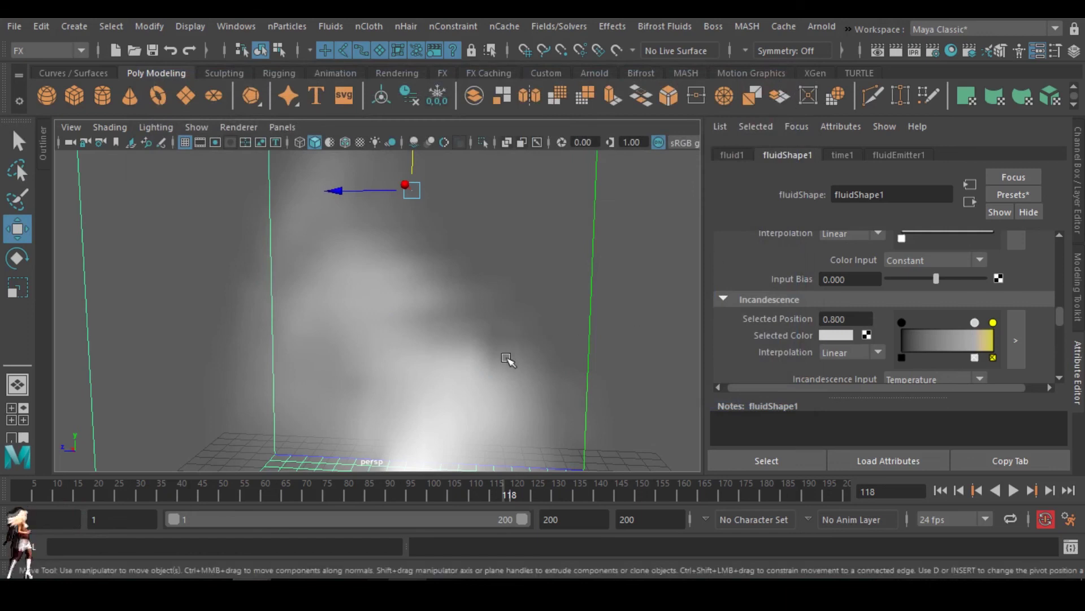
- Show the 960 x 540 resolution gate in the perspective view and reframe the smoke inside it
scroll(503, 362, "down", 2)
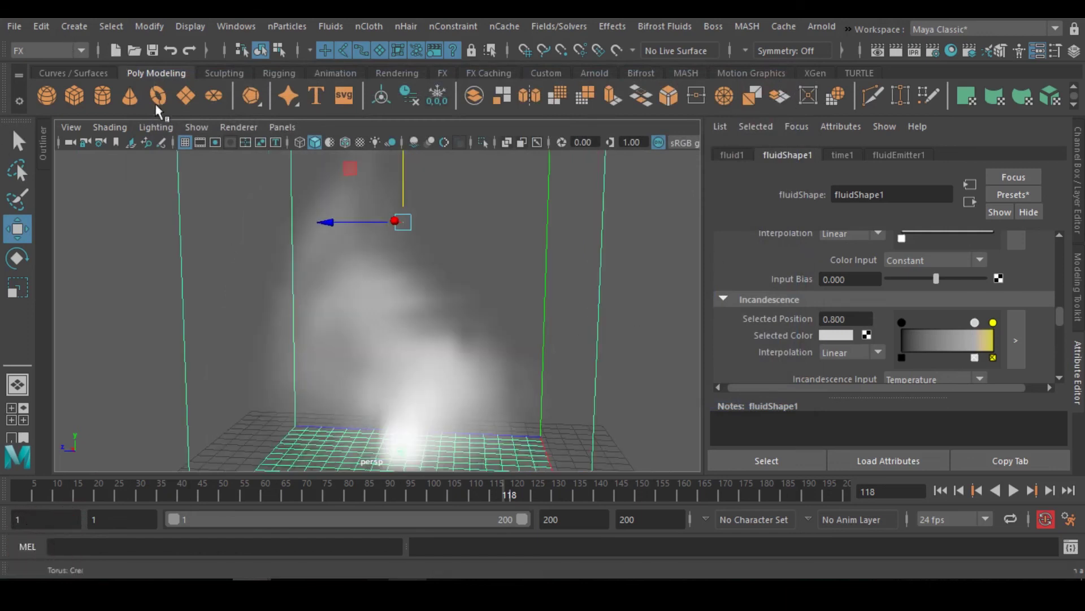
left_click(199, 143)
left_click(209, 141)
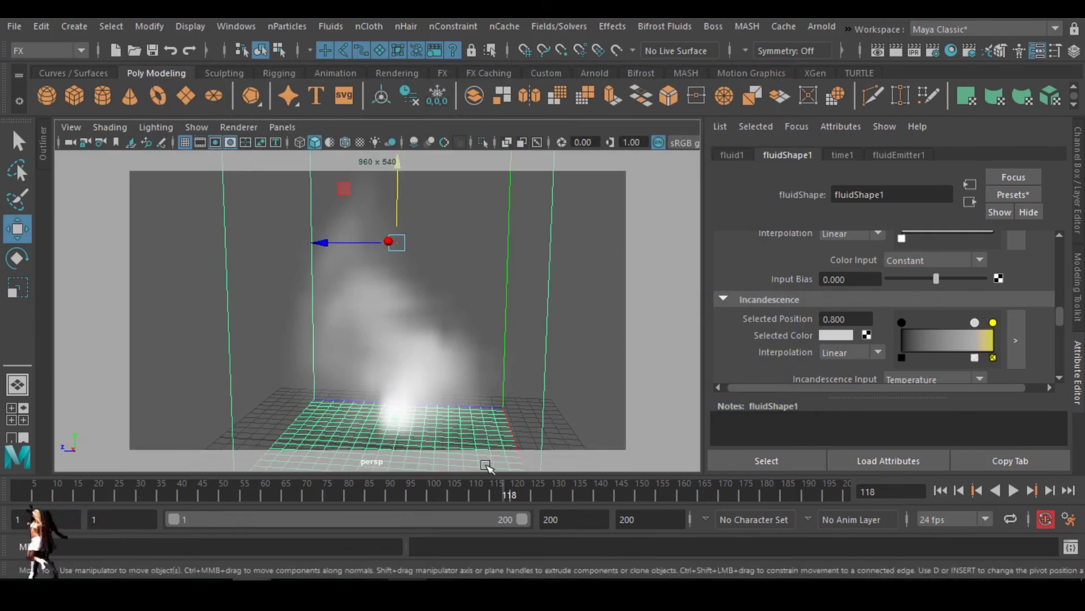
left_click_drag(484, 388, 484, 375, "alt")
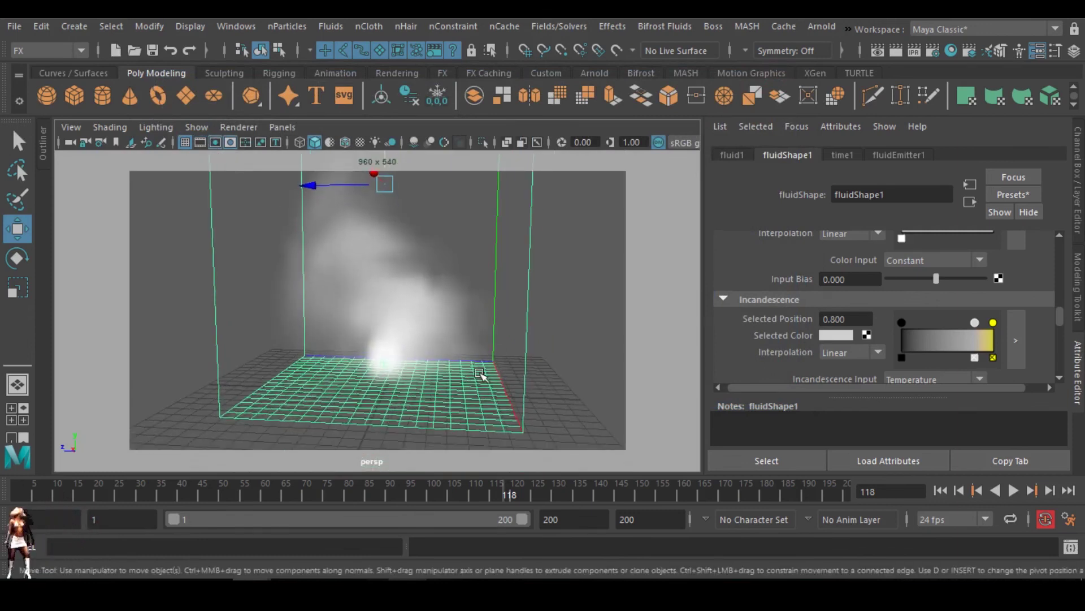
scroll(480, 375, "up", 4)
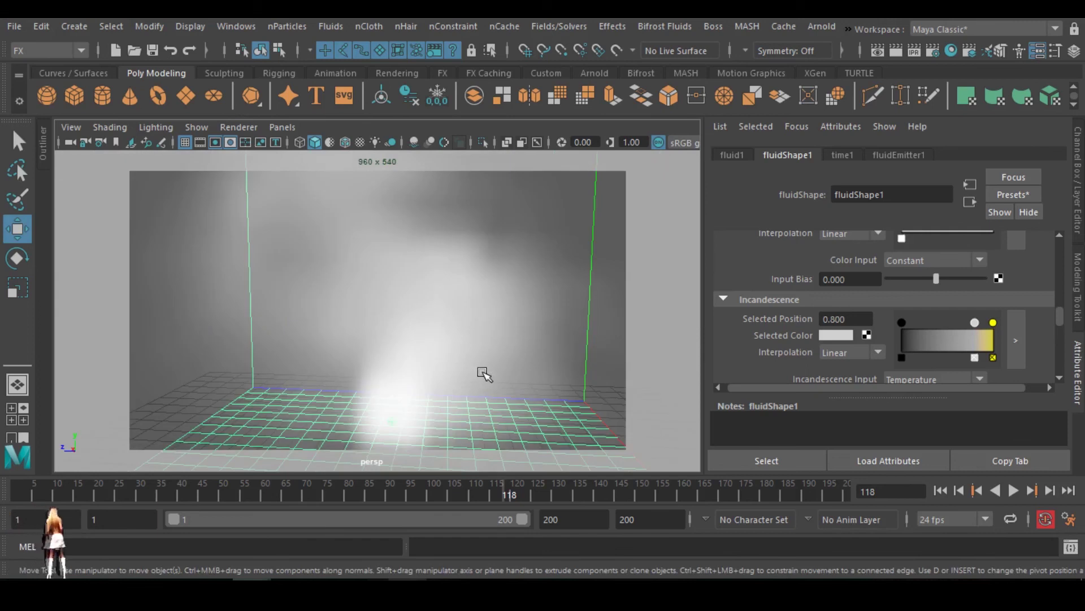
- Render frame 118 of the smoke with Arnold, zoom out to inspect the whole image and close the render window
left_click(821, 24)
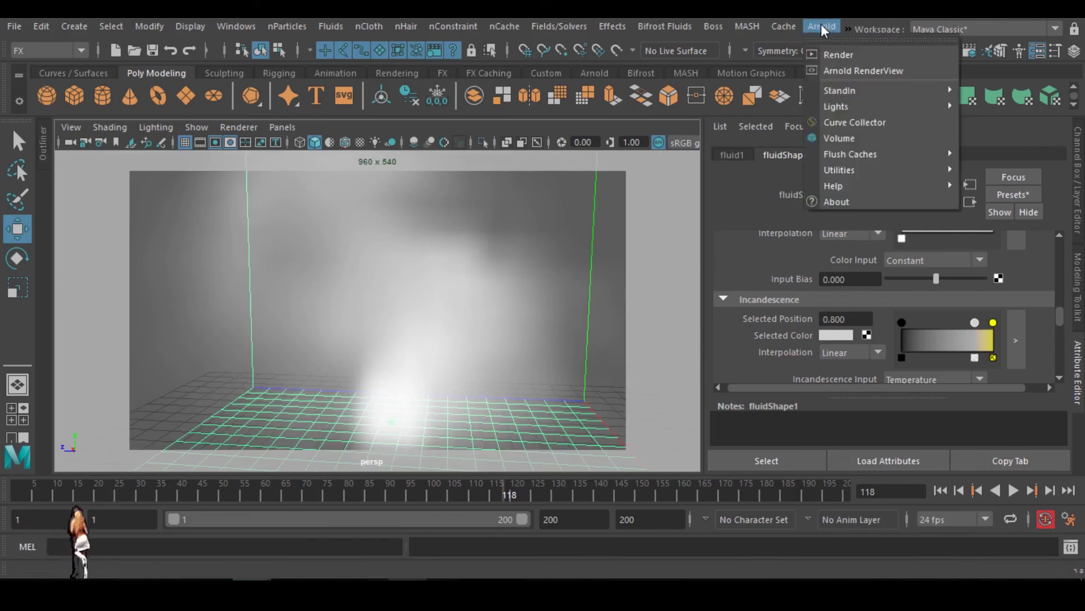
left_click(848, 54)
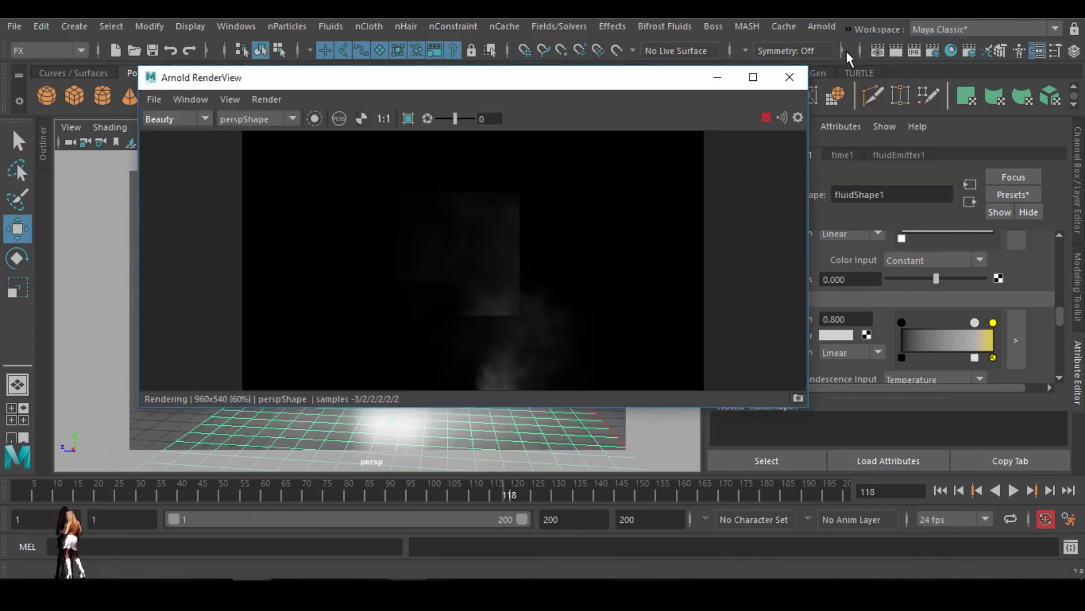
scroll(427, 387, "down", 2)
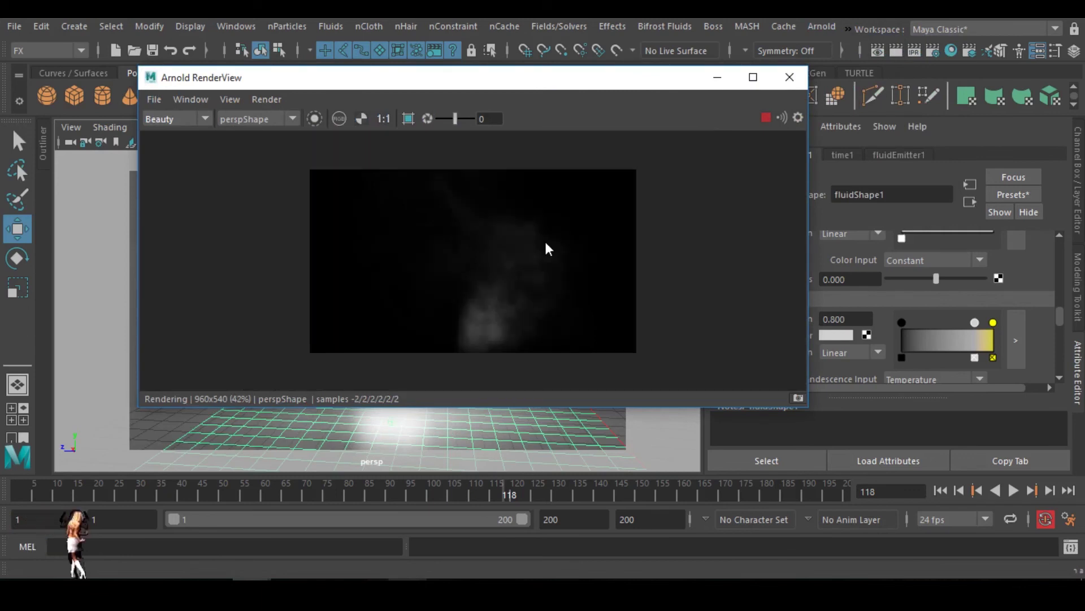
left_click(793, 78)
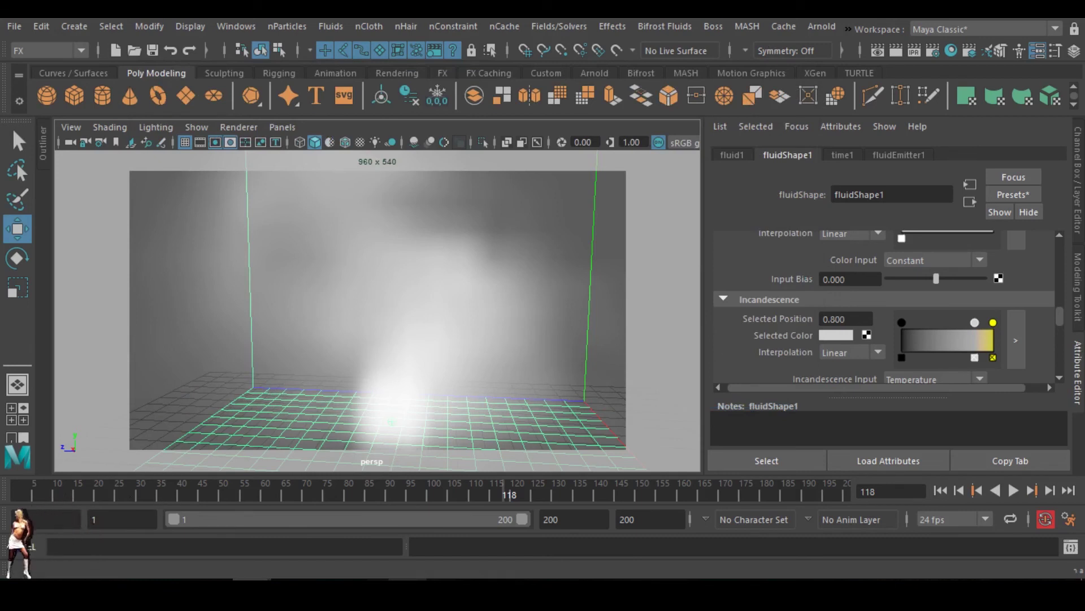
- Create a new Maya Fluid cache for the smoke, replacing the existing cache file, and play the cached simulation, stopping at frame 112
left_click(507, 26)
mouse_move(544, 73)
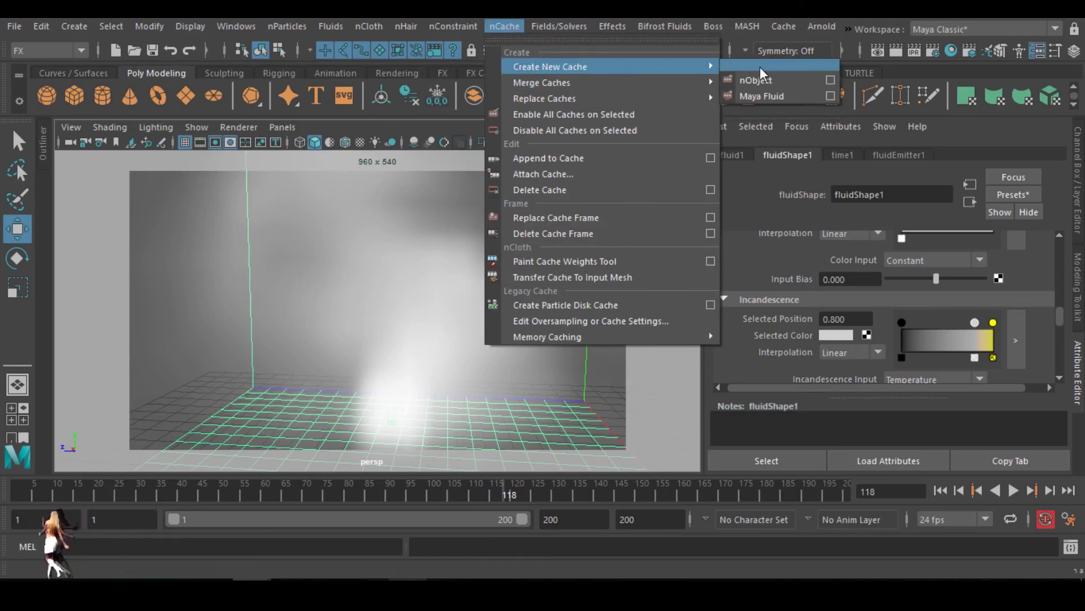
left_click(796, 94)
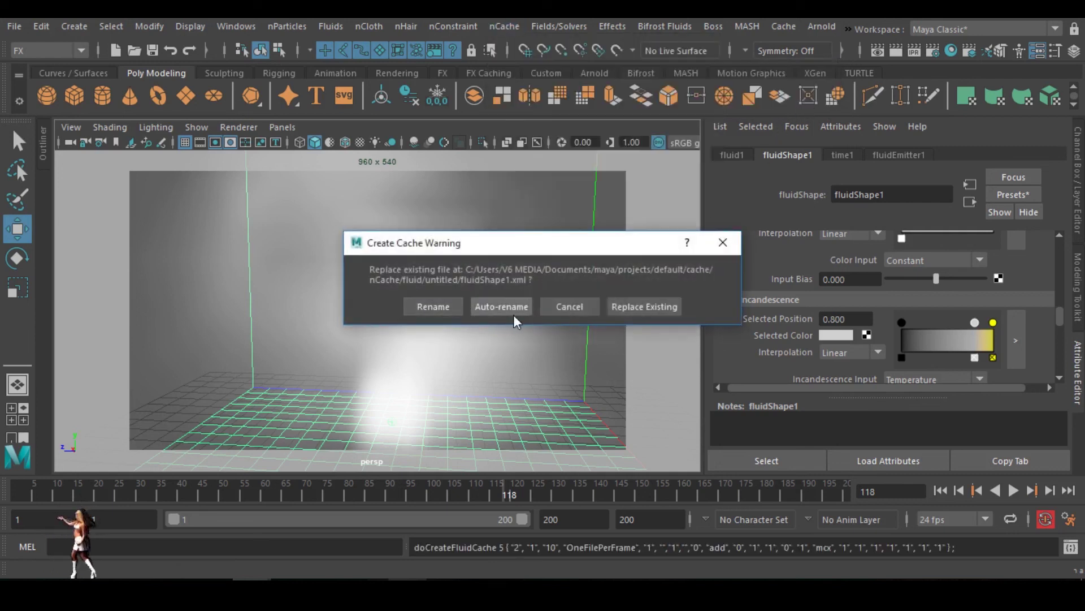
left_click(633, 307)
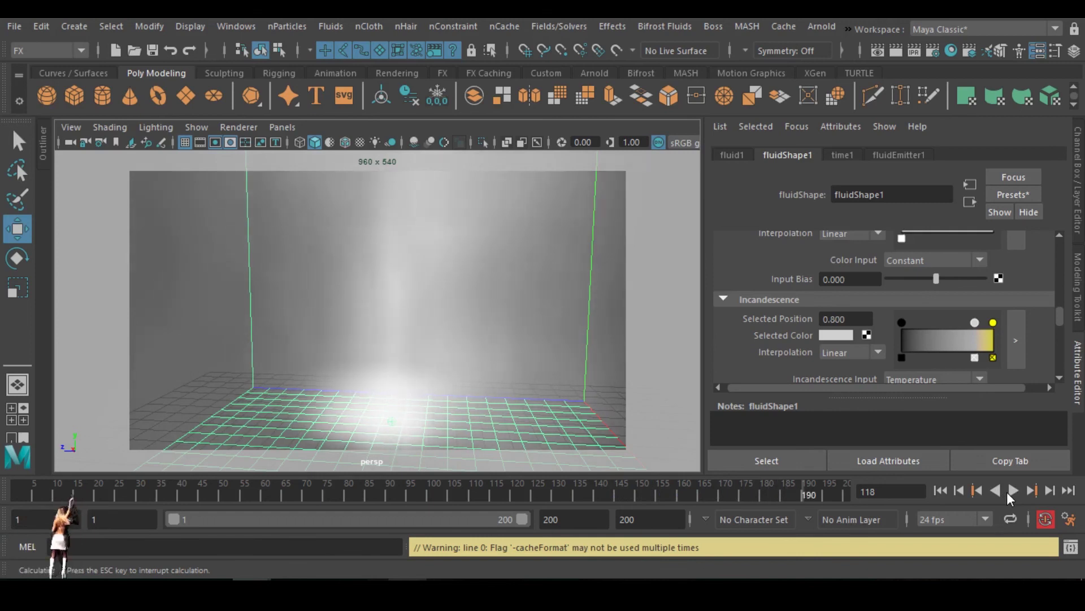
left_click(1007, 494)
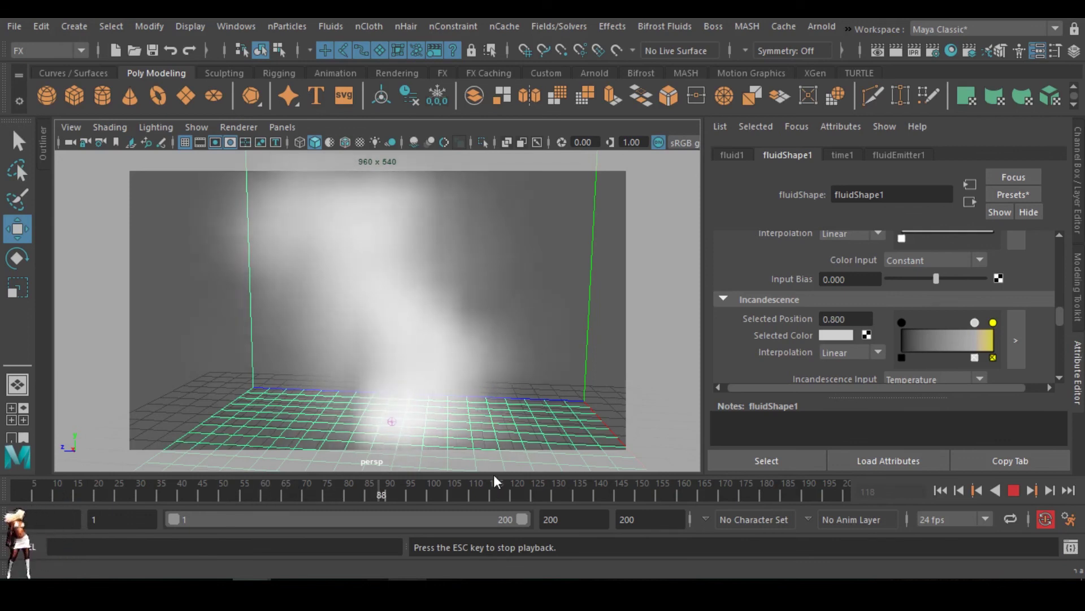
left_click(1012, 491)
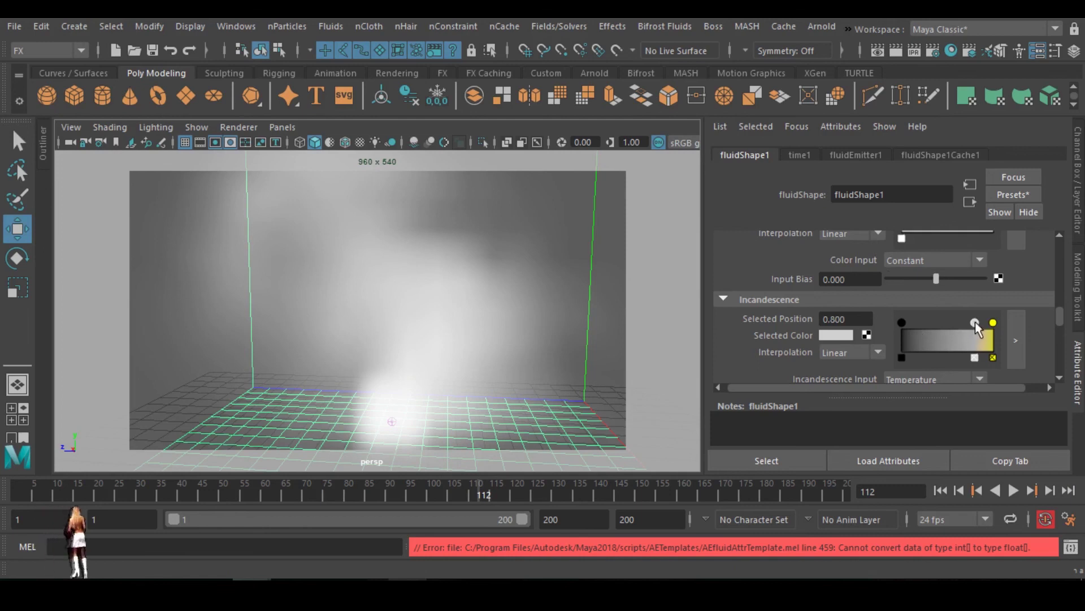
- Change the incandescence ramp colour at position 0.800 to bright orange with saturation and value both at 1.000
left_click(844, 335)
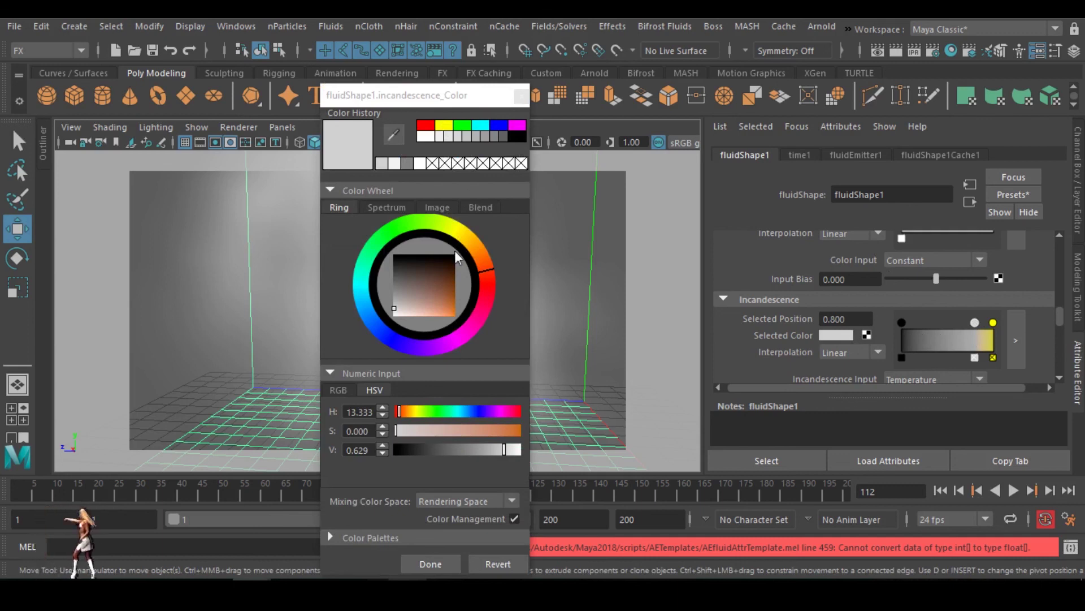
left_click_drag(462, 296, 481, 331)
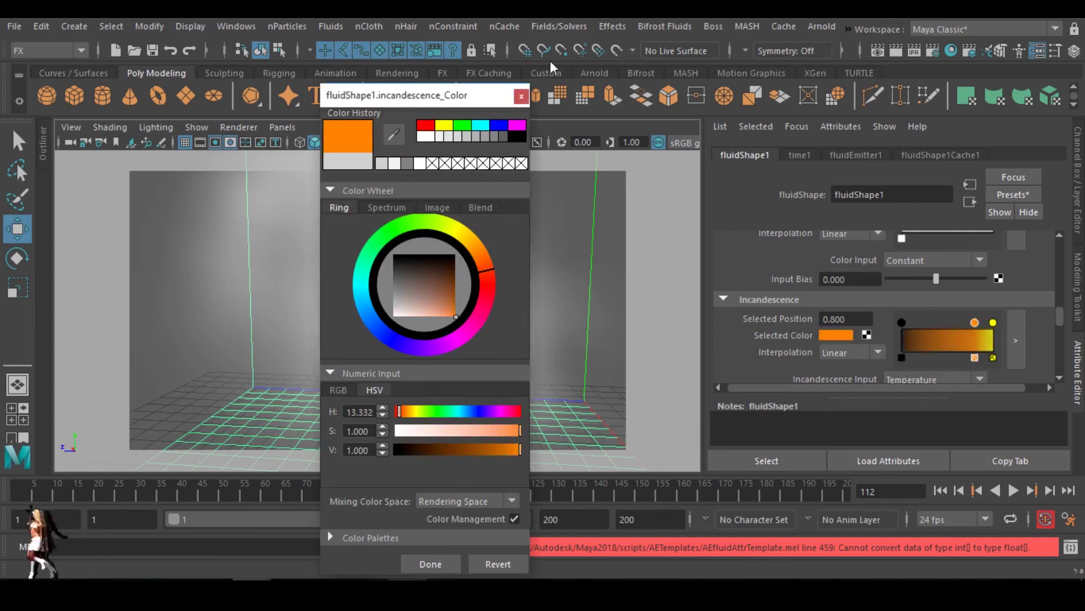
left_click(417, 563)
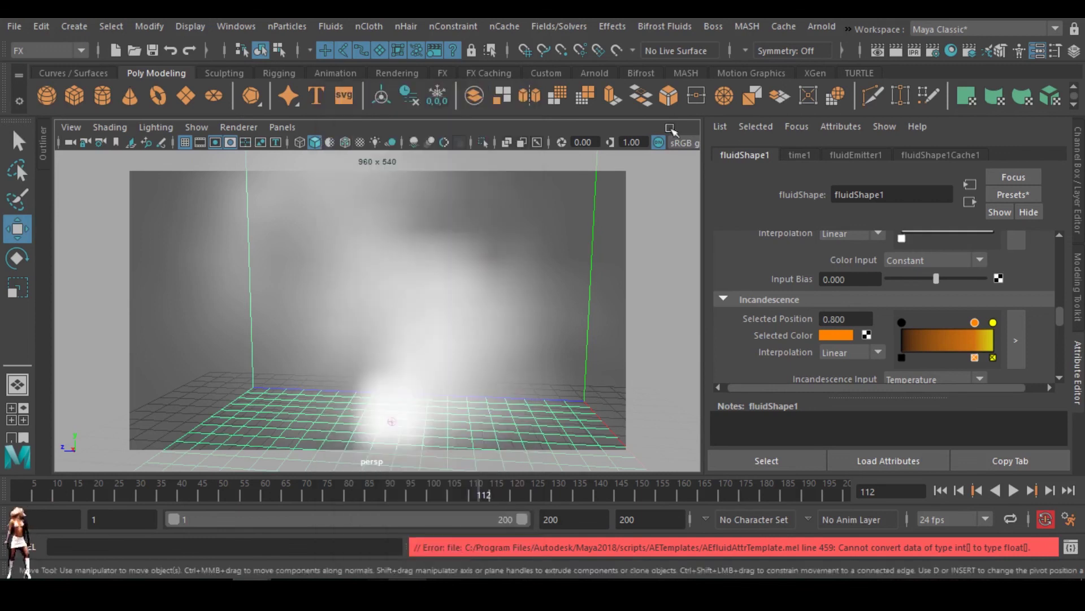
- Render frame 112 of the smoke with Arnold to check the orange incandescence
left_click(814, 25)
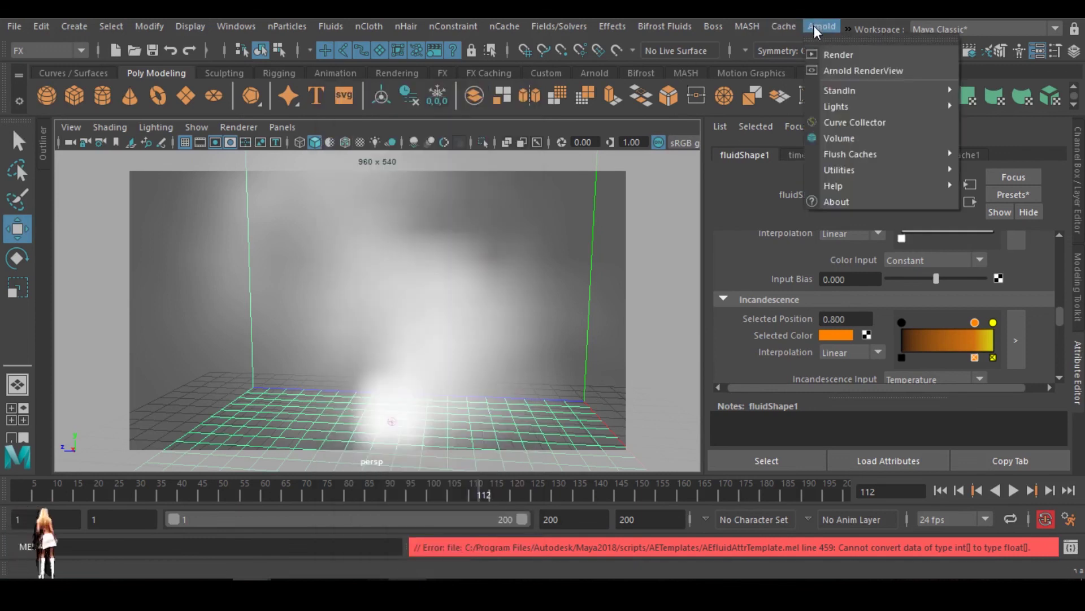
left_click(851, 60)
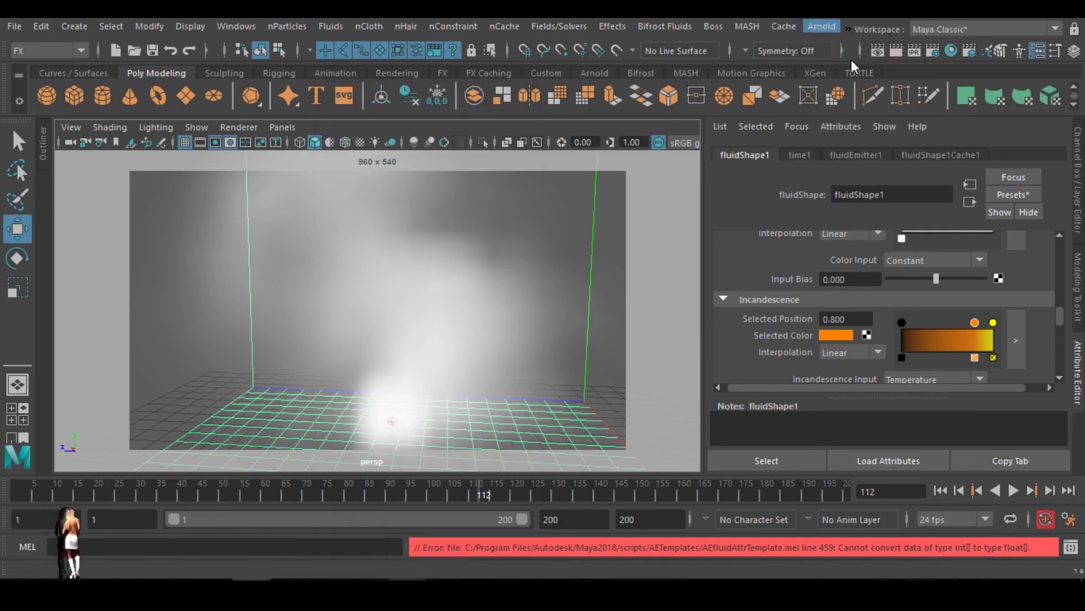